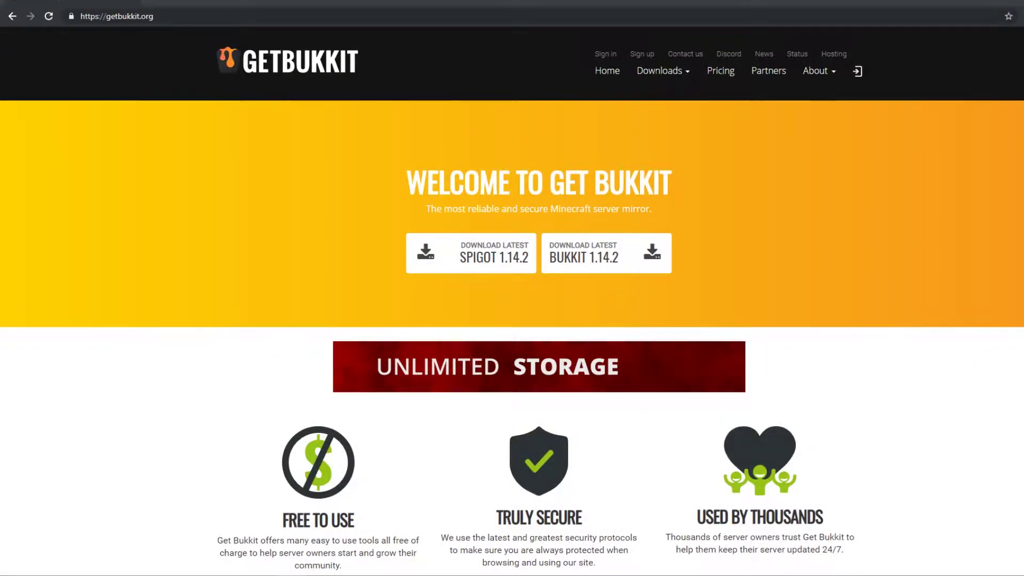
Step: Download Spigot-1.14.2.jar from the 1.14.2 row of GetBukkit's Spigot downloads list
click(663, 71)
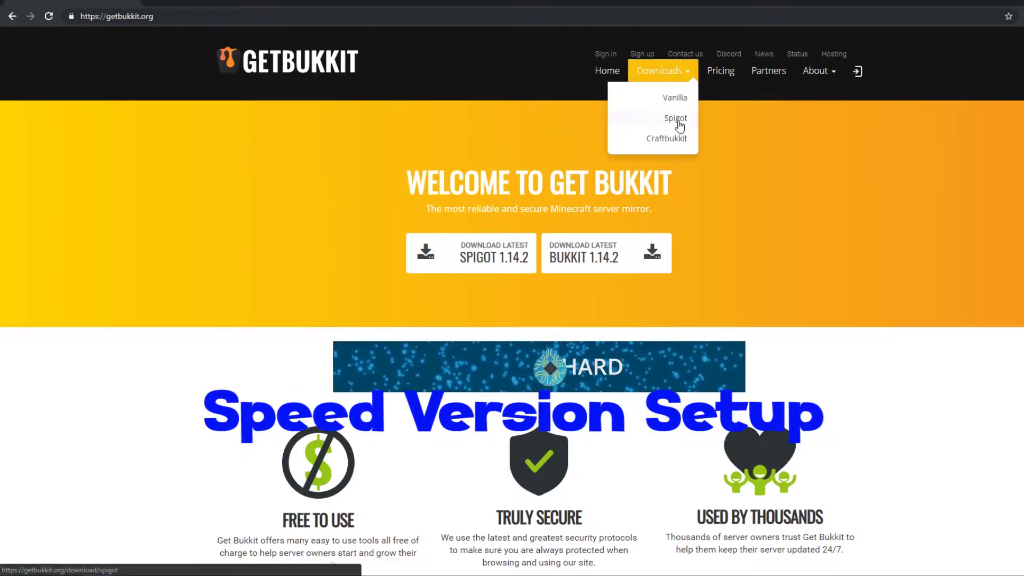
click(674, 97)
scroll(453, 183, down, 3)
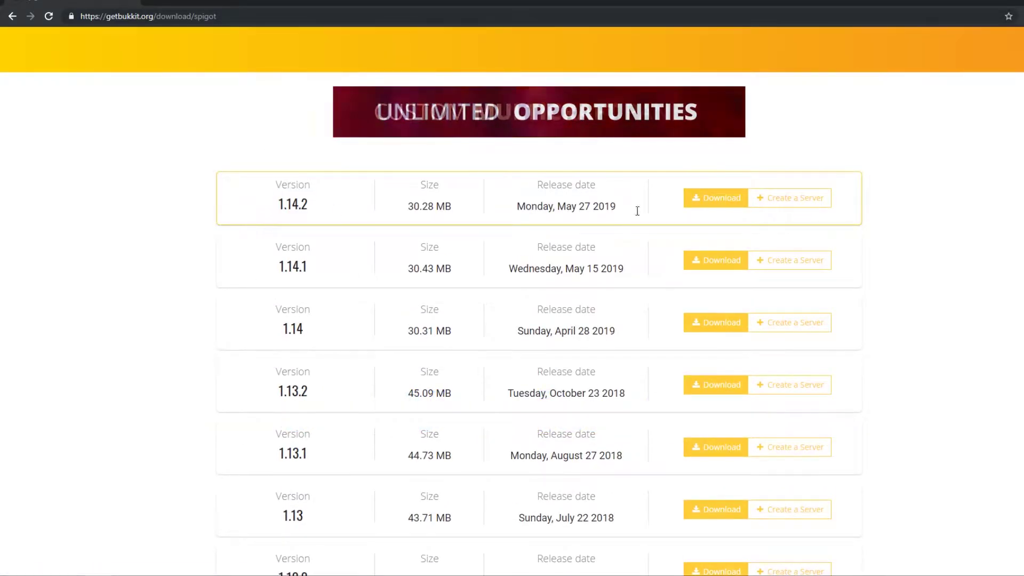
click(717, 197)
click(326, 495)
scroll(491, 423, down, 2)
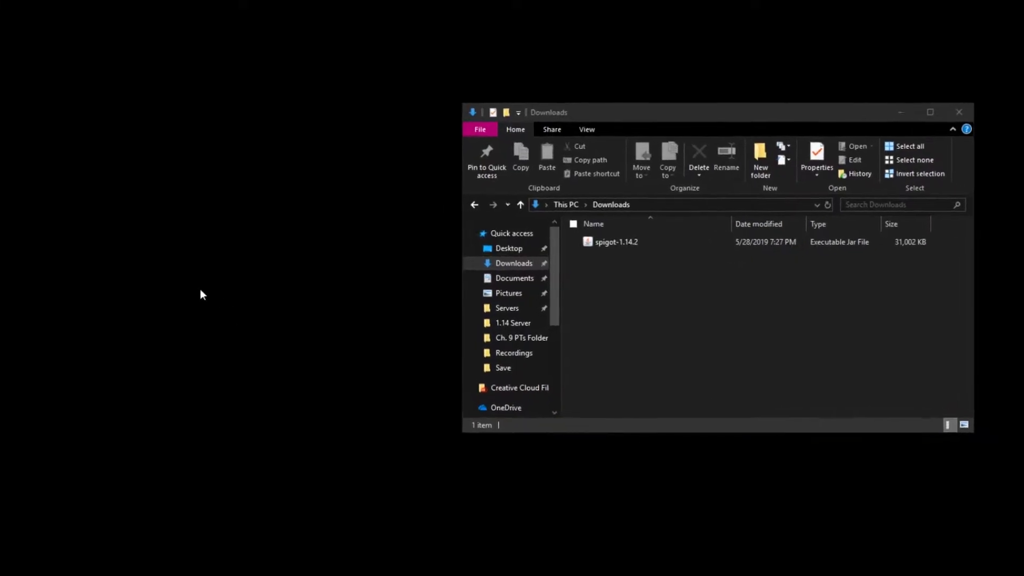
Step: Create a desktop folder named 1.14 and move the spigot-1.14.2 jar into it
right_click(52, 220)
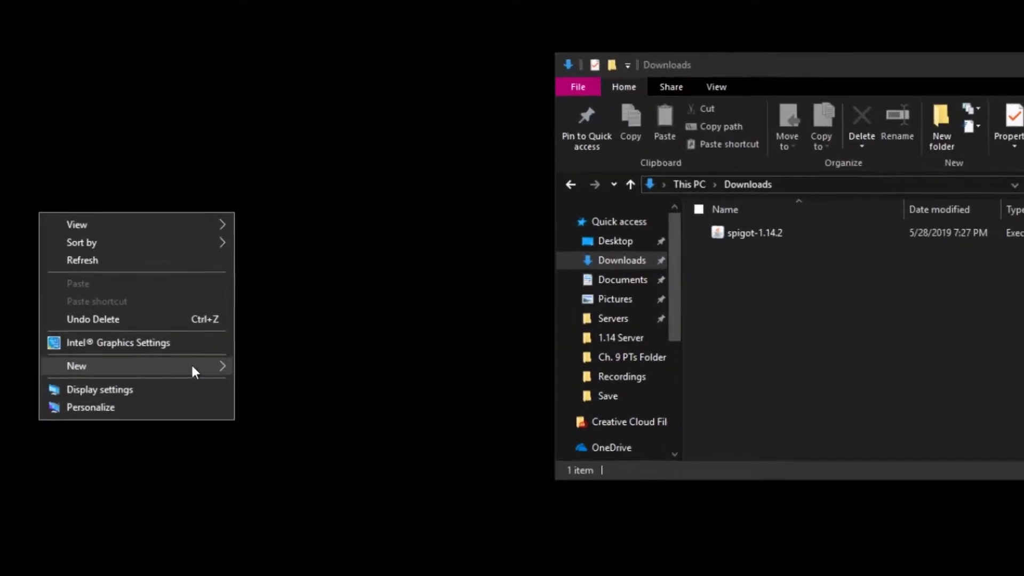
mouse_move(197, 377)
click(269, 380)
text(1.14)
key(Return)
double_click(331, 226)
drag(640, 74, 565, 74)
drag(965, 224, 477, 373)
click(594, 411)
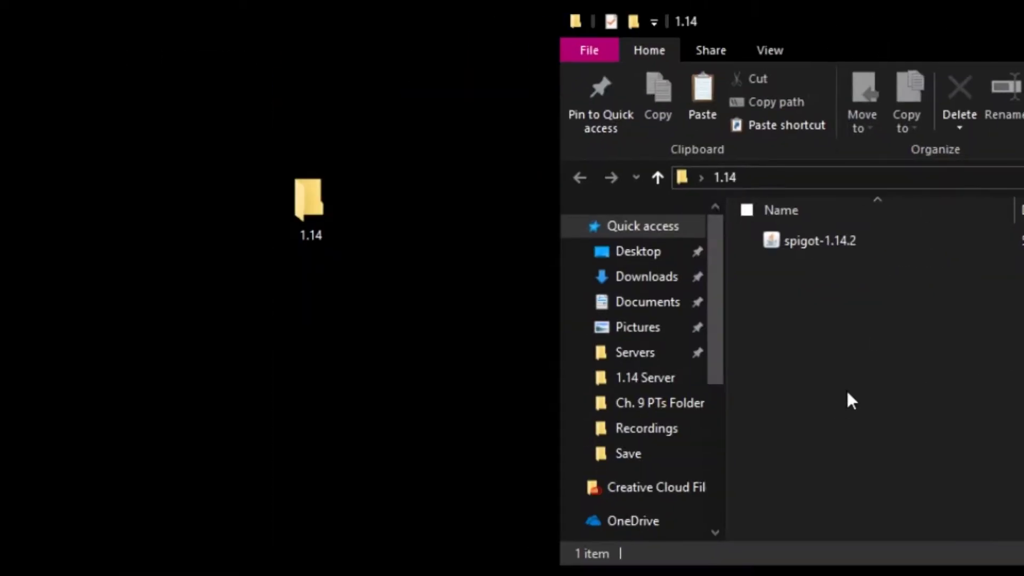
Step: Add an empty text document named run to the 1.14 folder and open it for editing
right_click(405, 434)
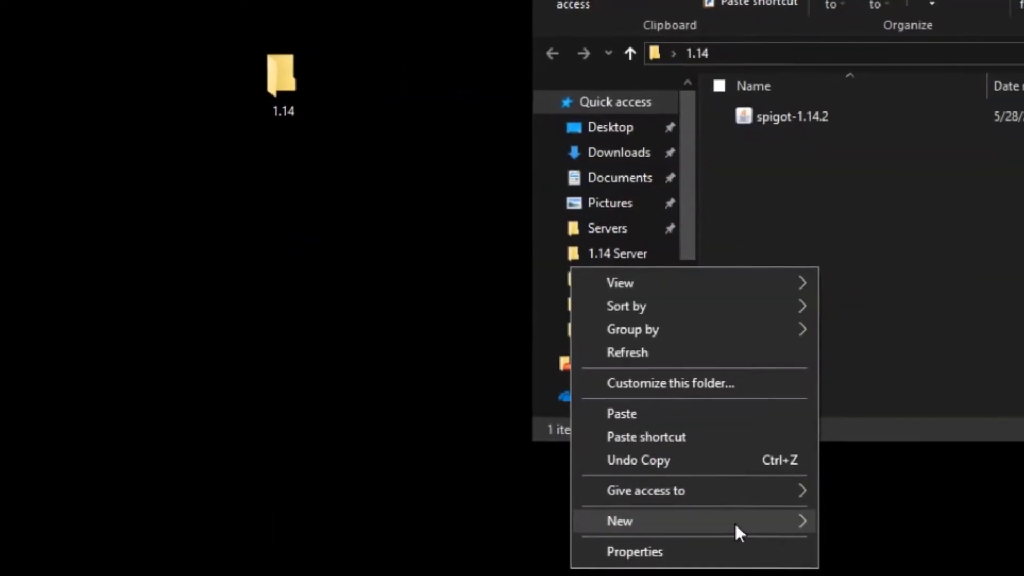
mouse_move(716, 531)
click(906, 494)
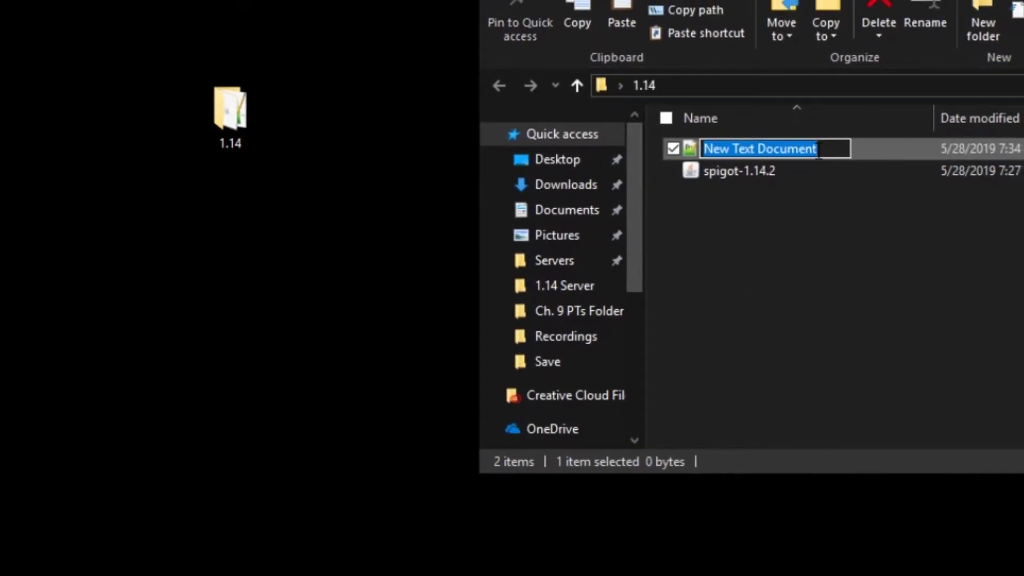
text(ru)
double_click(843, 154)
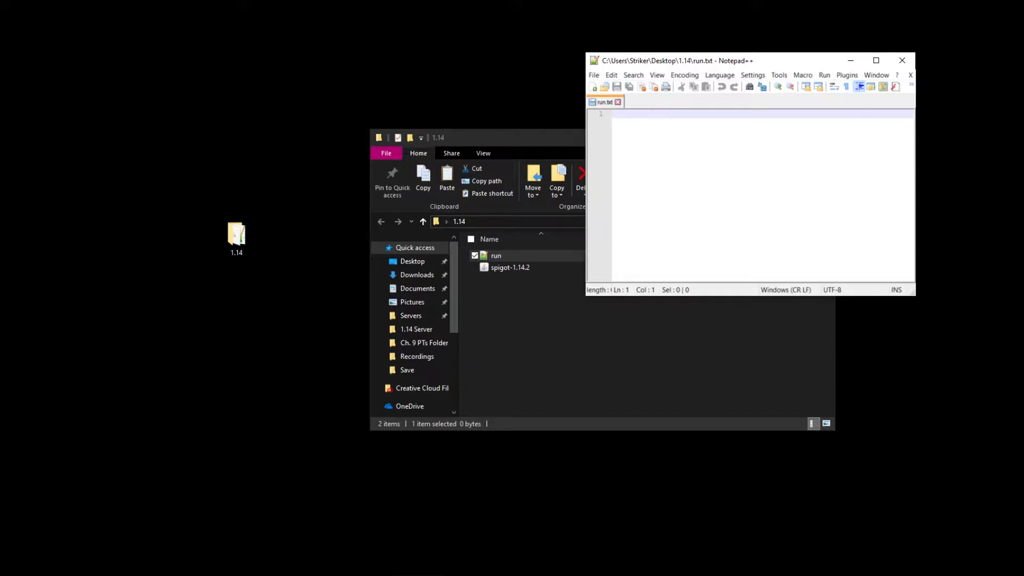
Step: Paste the startup script into run.txt and rename the spigot jar to server
text(java -Xms1G -Xmx1G -jar "servernamehere".jar PAUSE)
click(504, 267)
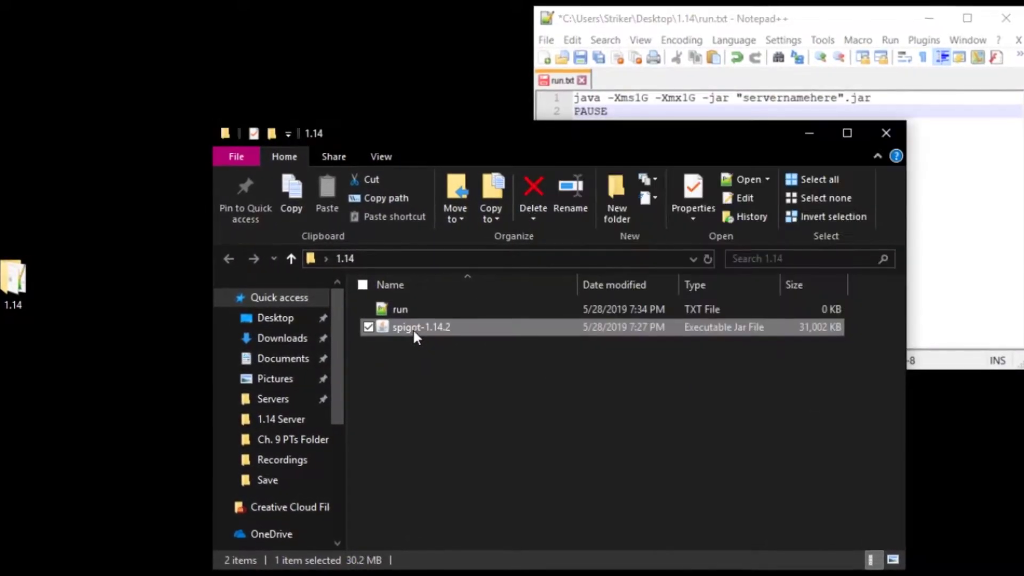
right_click(415, 335)
text(mserver)
key(Return)
Step: Replace the servernamehere placeholder in the script with server and save run.txt
click(747, 18)
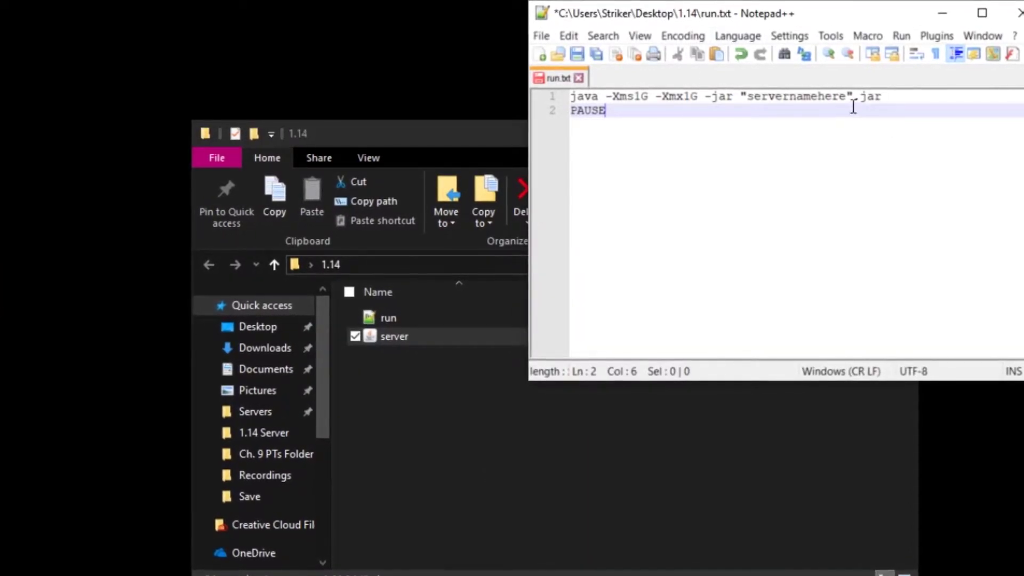
drag(852, 96, 750, 96)
text(server)
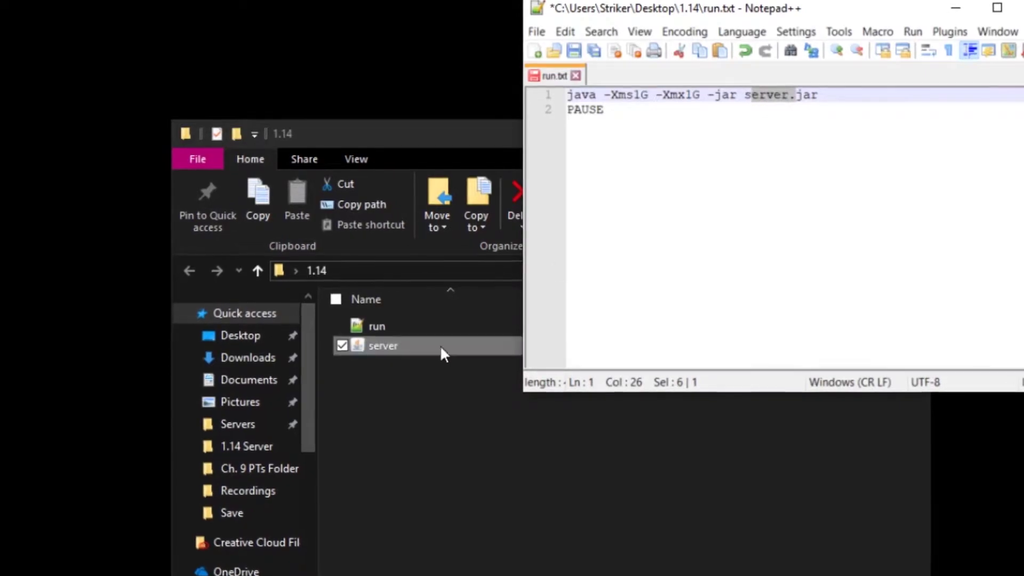
click(436, 400)
drag(442, 137, 185, 137)
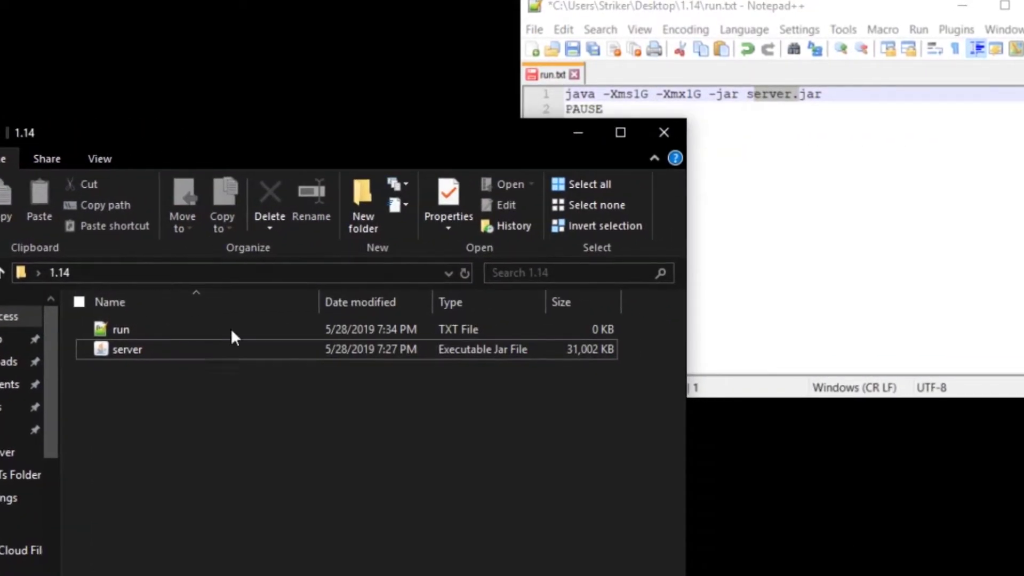
click(818, 125)
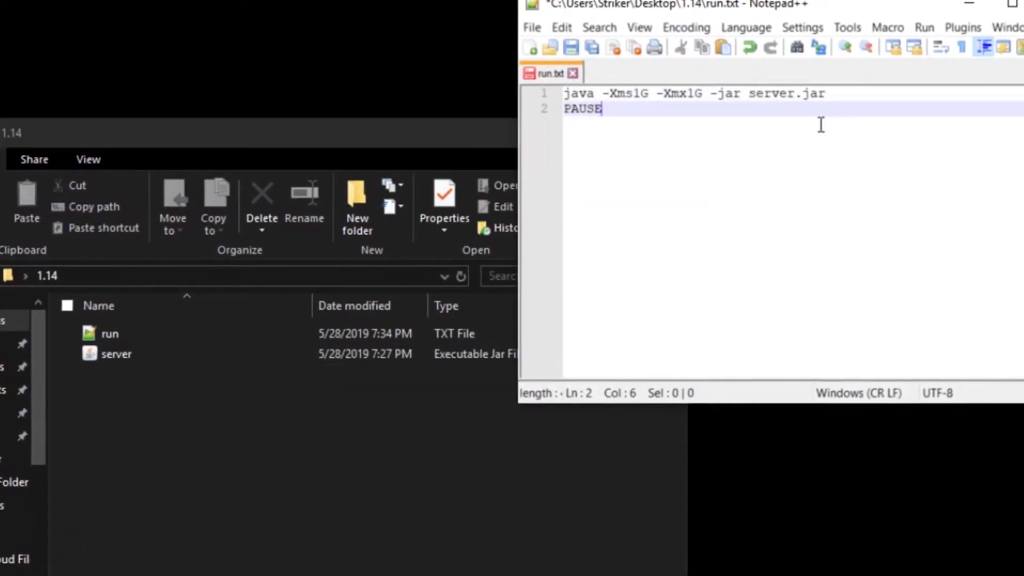
key(ctrl+s)
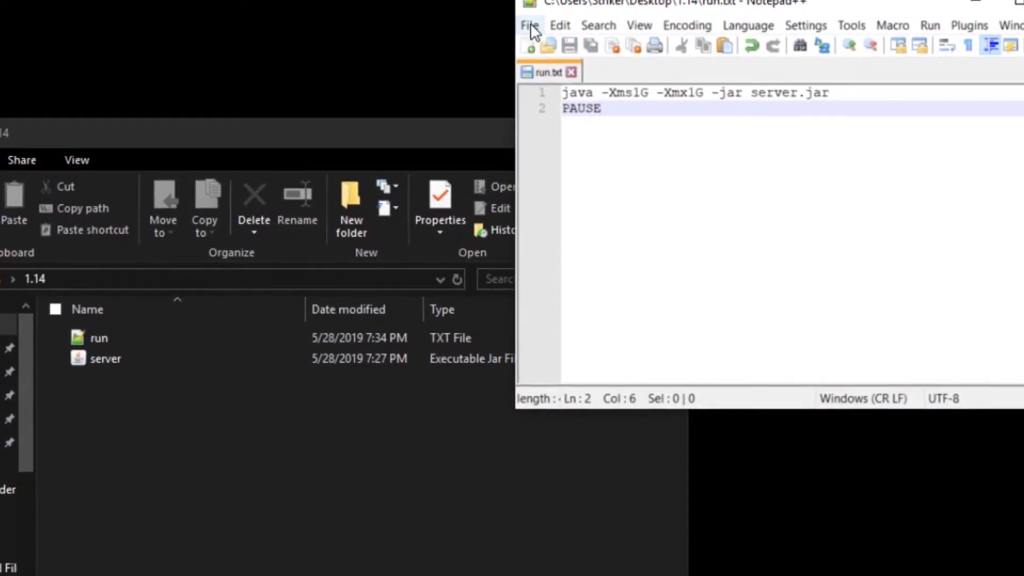
Step: Save the script as run.bat with the file type set to All types
click(530, 25)
click(638, 182)
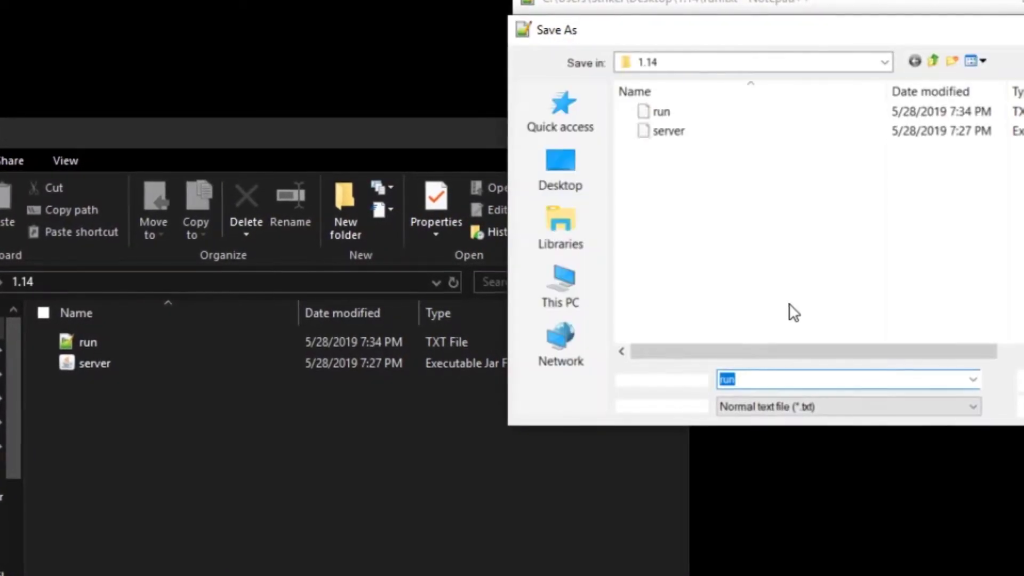
click(782, 380)
text(.bat)
click(816, 413)
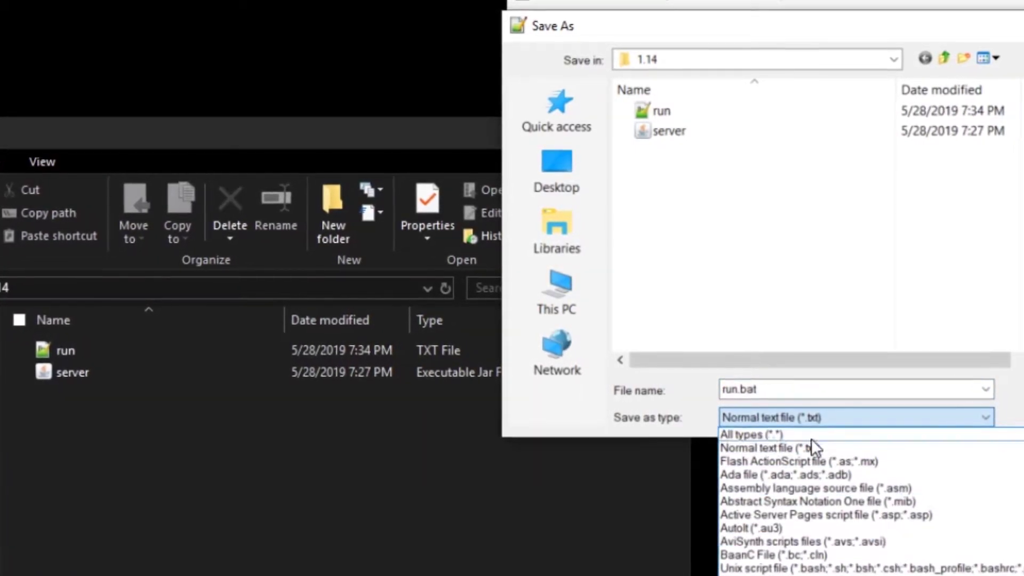
click(810, 436)
key(Return)
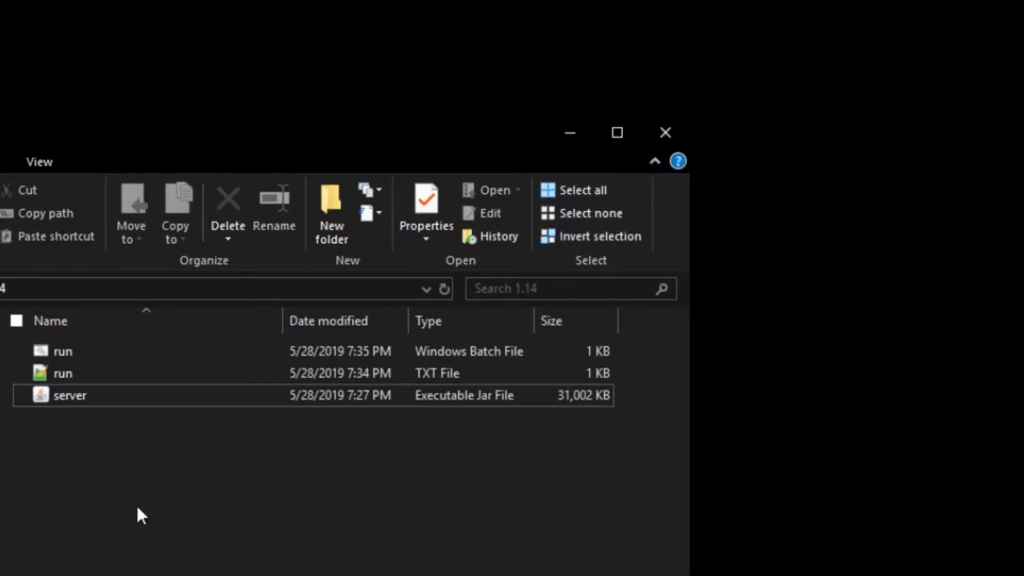
Step: Run run.bat until it halts at the EULA notice, then open the generated eula.txt
click(125, 359)
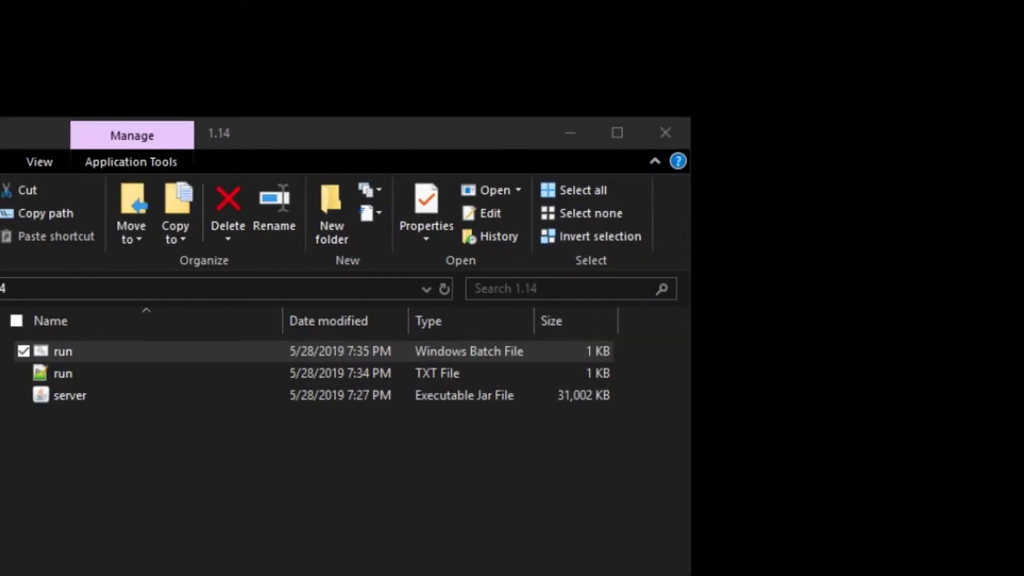
key(Return)
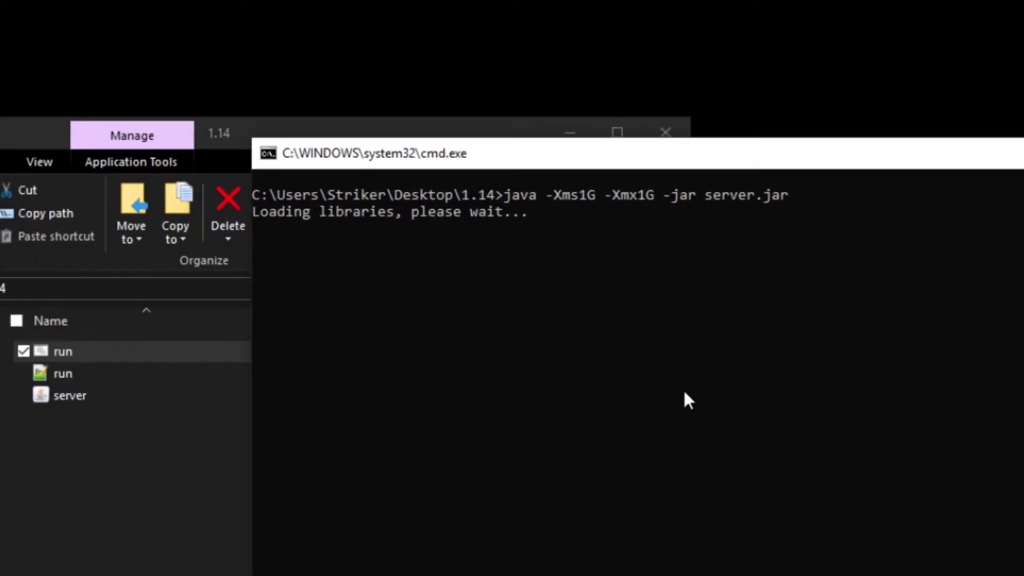
click(684, 393)
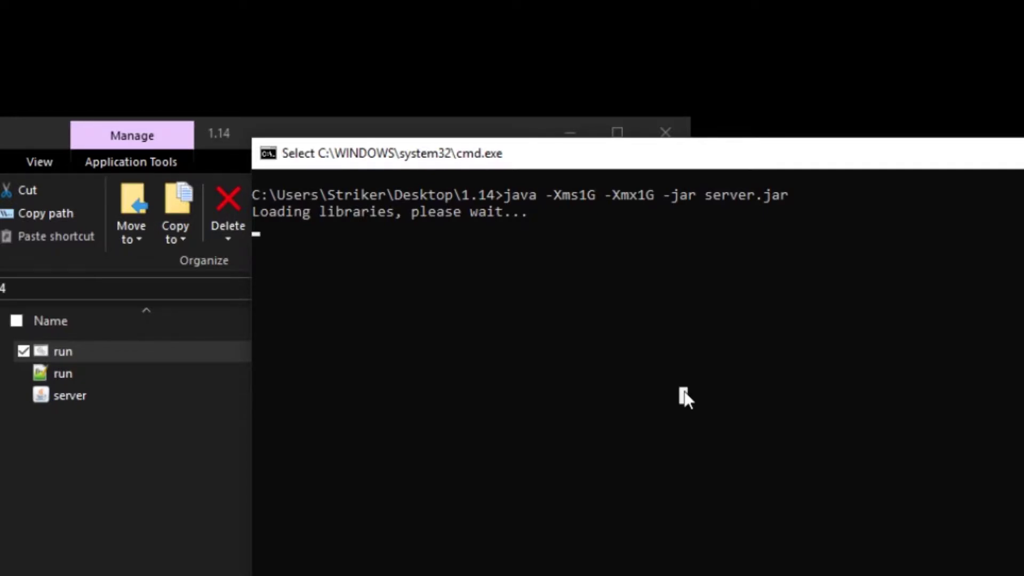
right_click(684, 395)
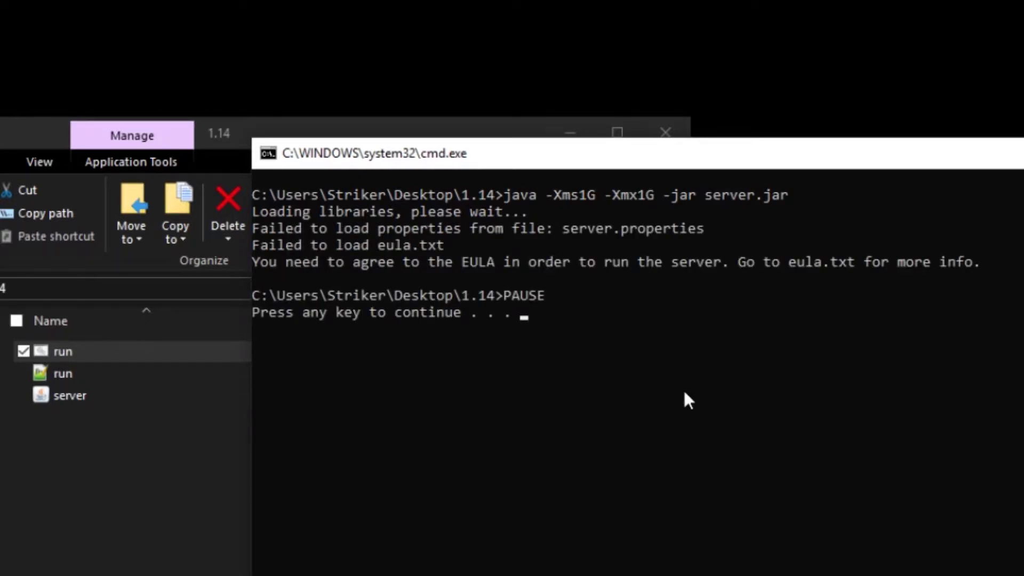
click(684, 398)
key(Return)
double_click(87, 373)
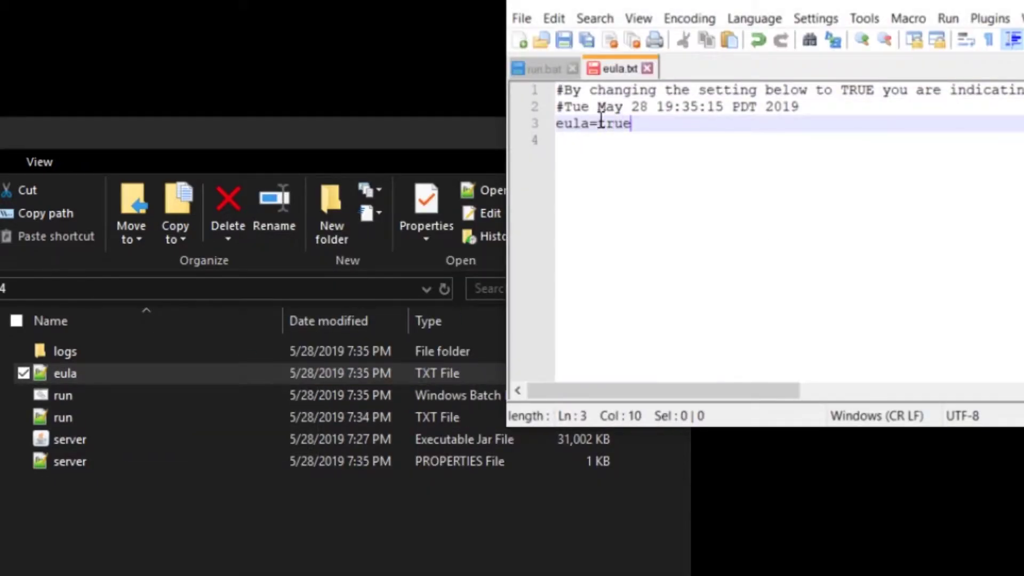
Step: Close the eula.txt tab and exit Notepad++
click(647, 69)
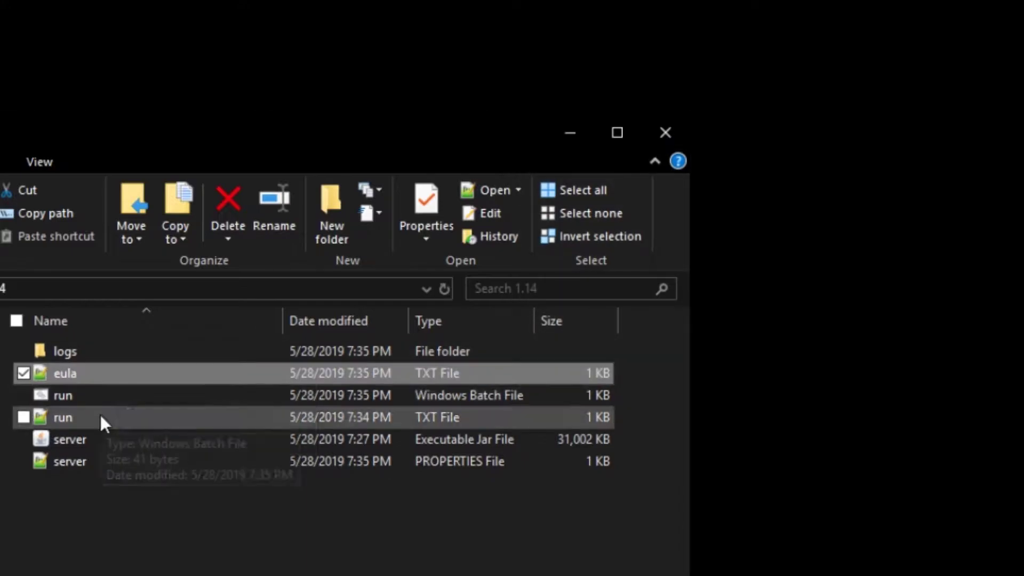
click(95, 400)
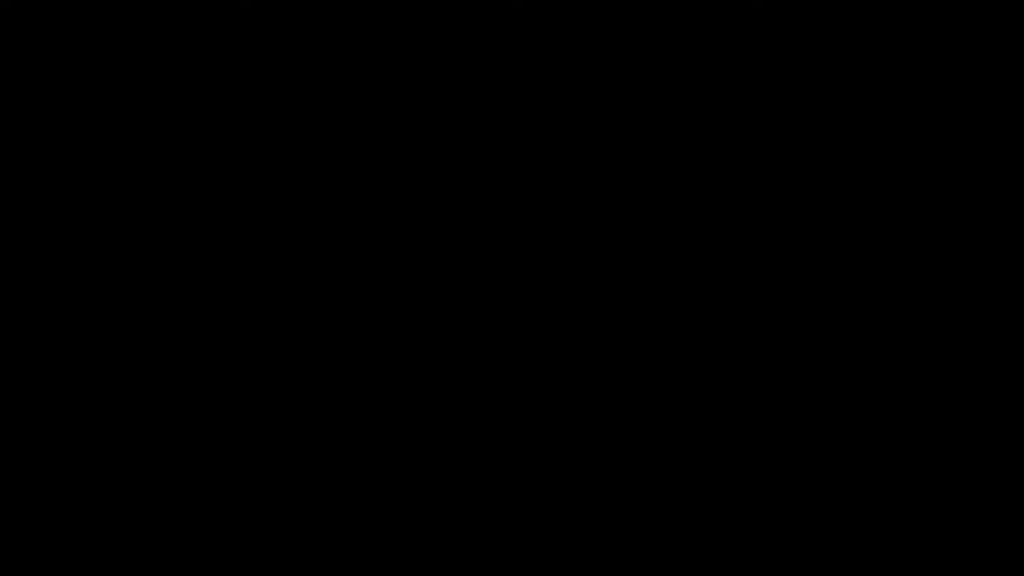
Step: Join the server at localhost and switch to third-person view
text(localhost)
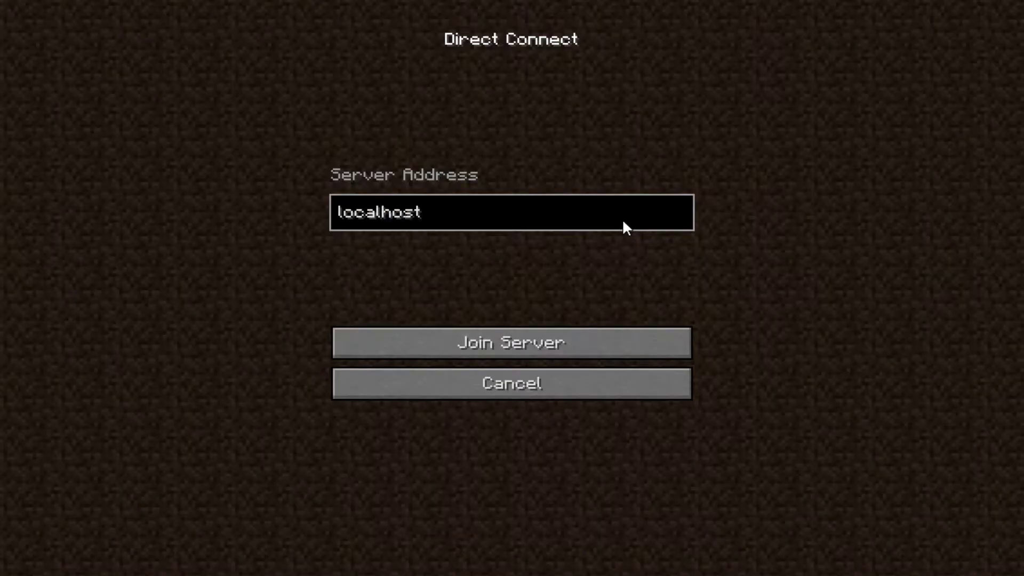
click(550, 354)
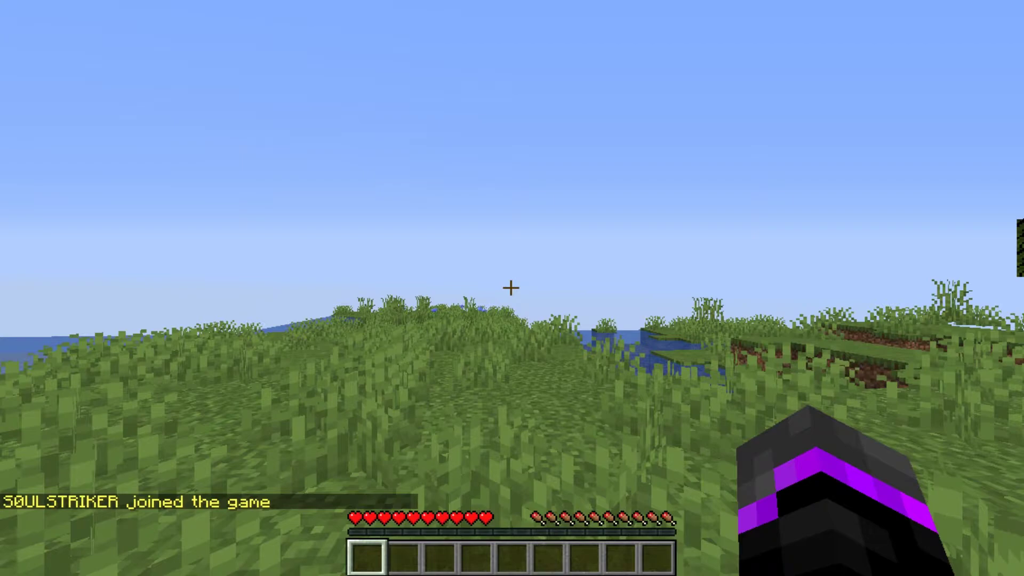
key(F5)
key(F5)
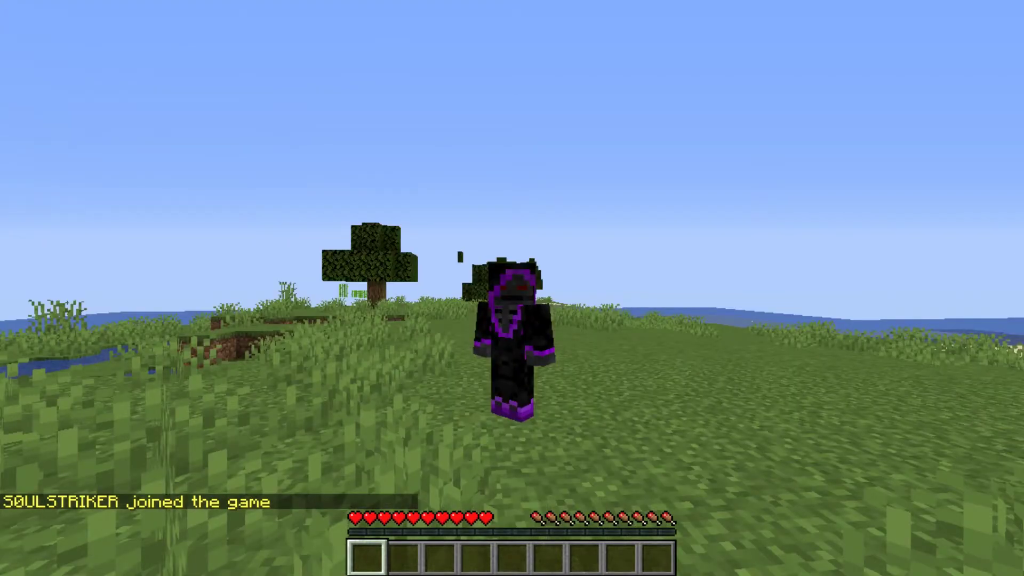
Step: Make your player a server operator with the op command in the server console
key(alt+Tab)
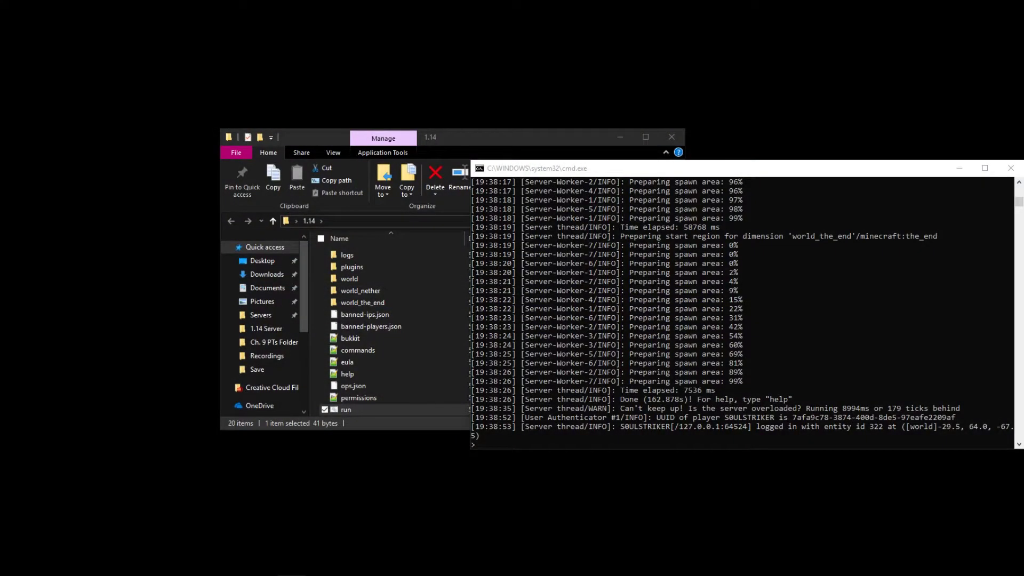
text(op s0)
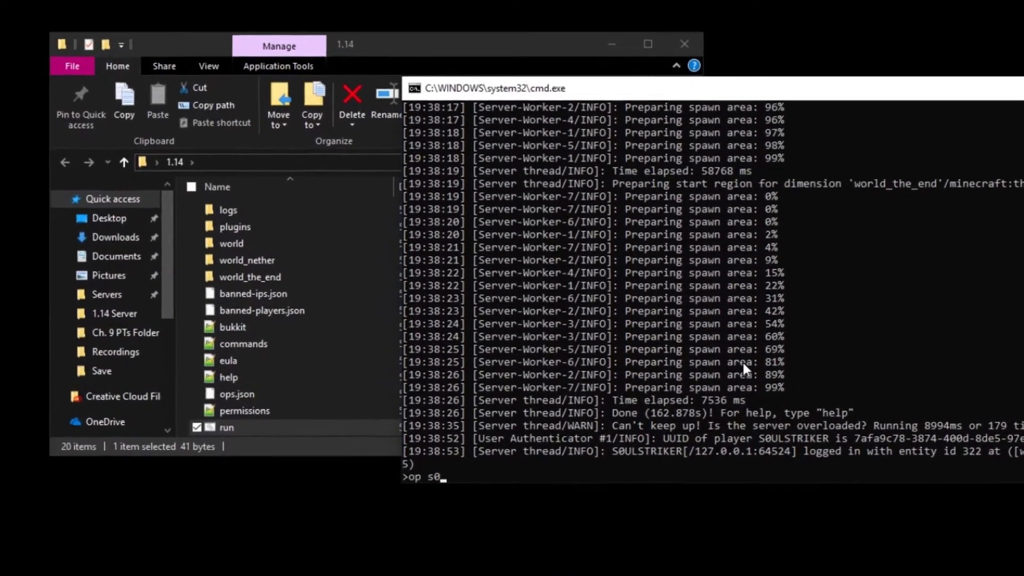
text(ulstriker)
key(Return)
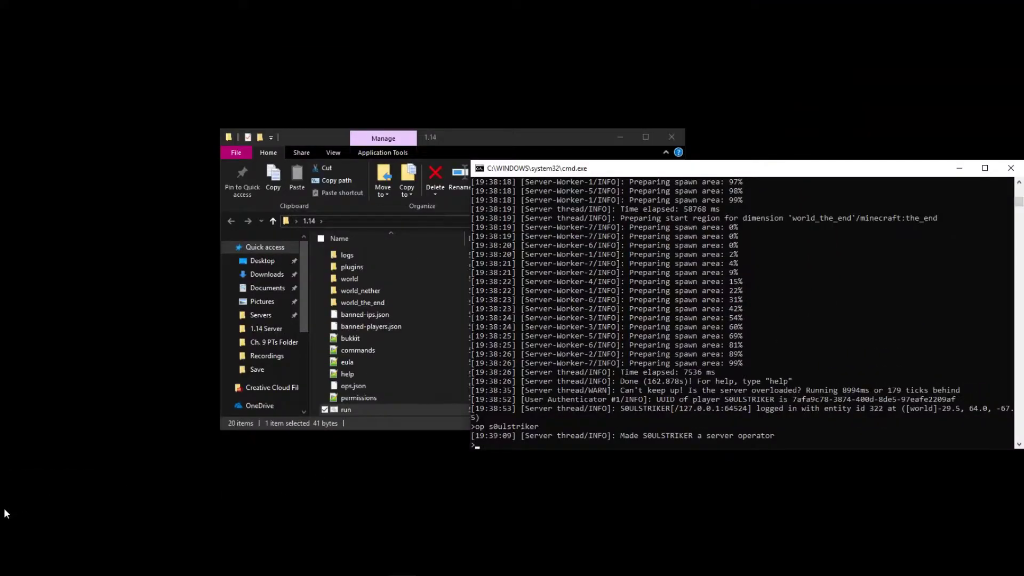
key(alt+Tab)
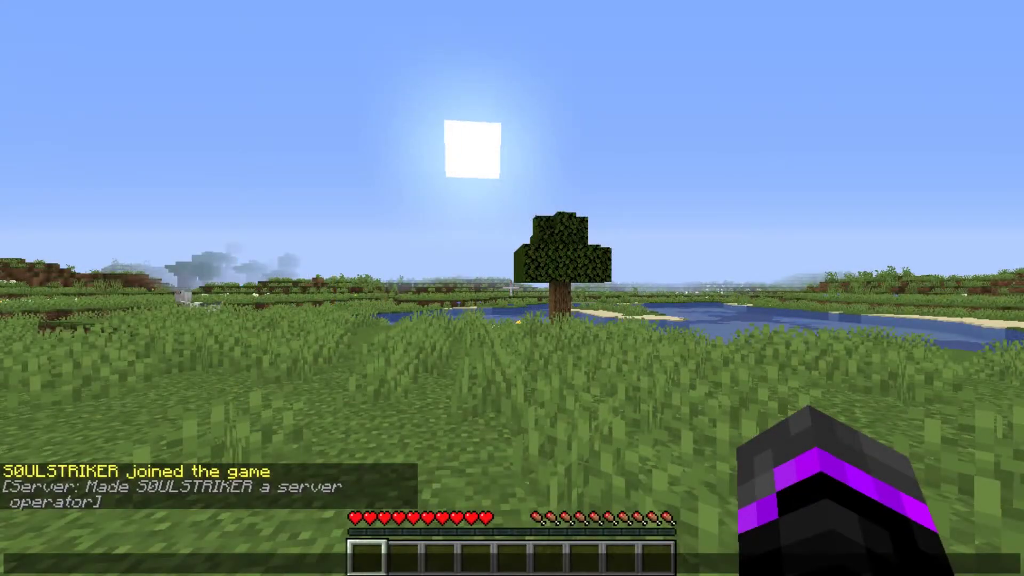
Step: Run /gamemode creative, open the creative inventory, and switch to front third-person view
text(/gamemode)
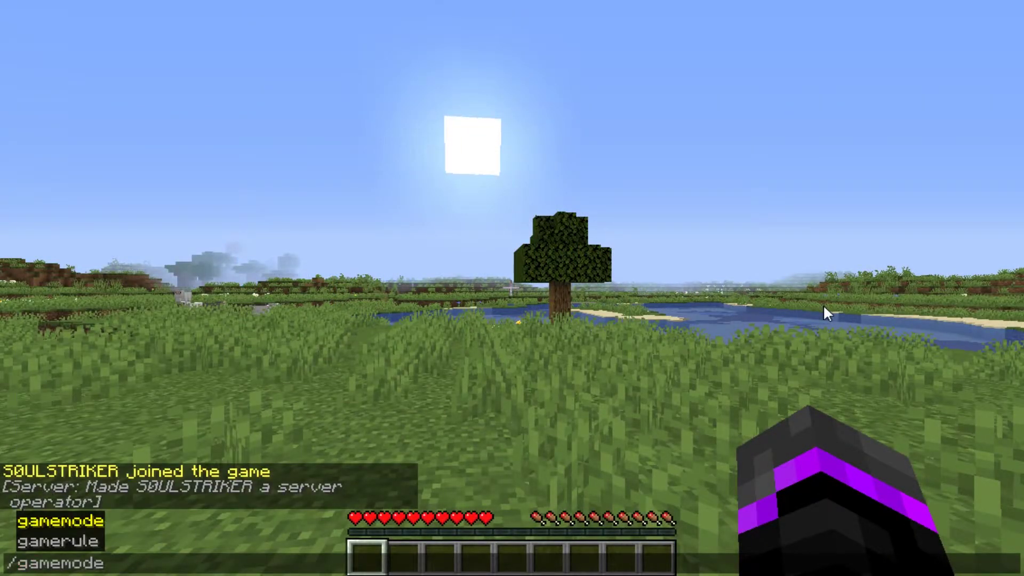
key(Tab)
key(Return)
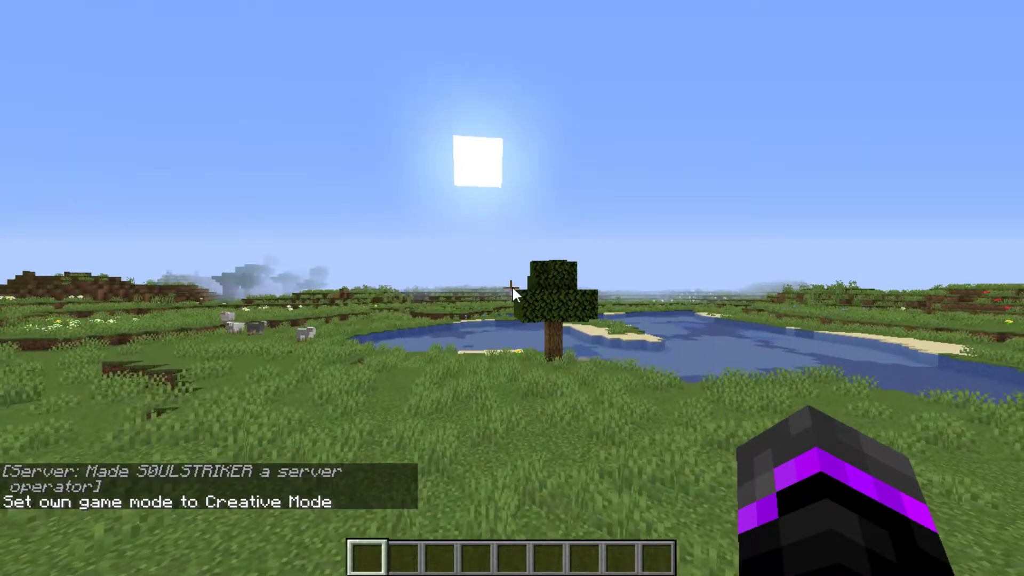
key(e)
key(e)
key(F5)
key(F5)
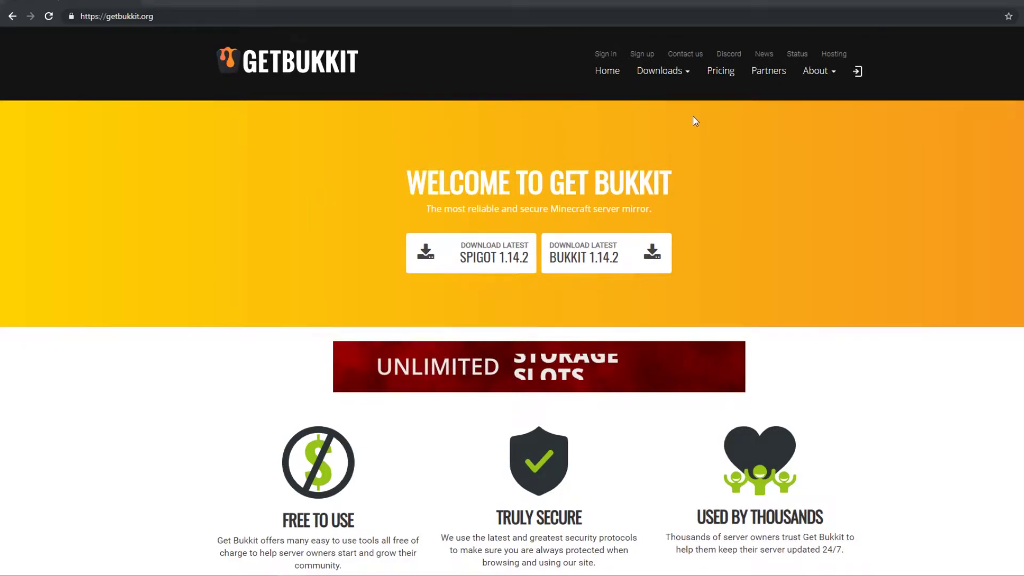
Step: Go to GetBukkit's Spigot downloads and locate the 1.14.2 release row
click(683, 76)
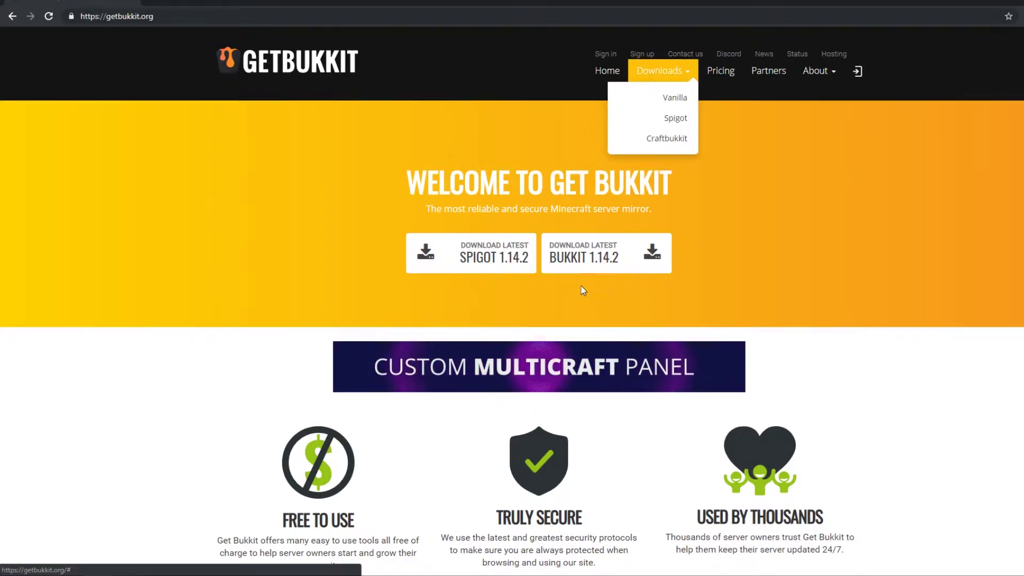
click(674, 120)
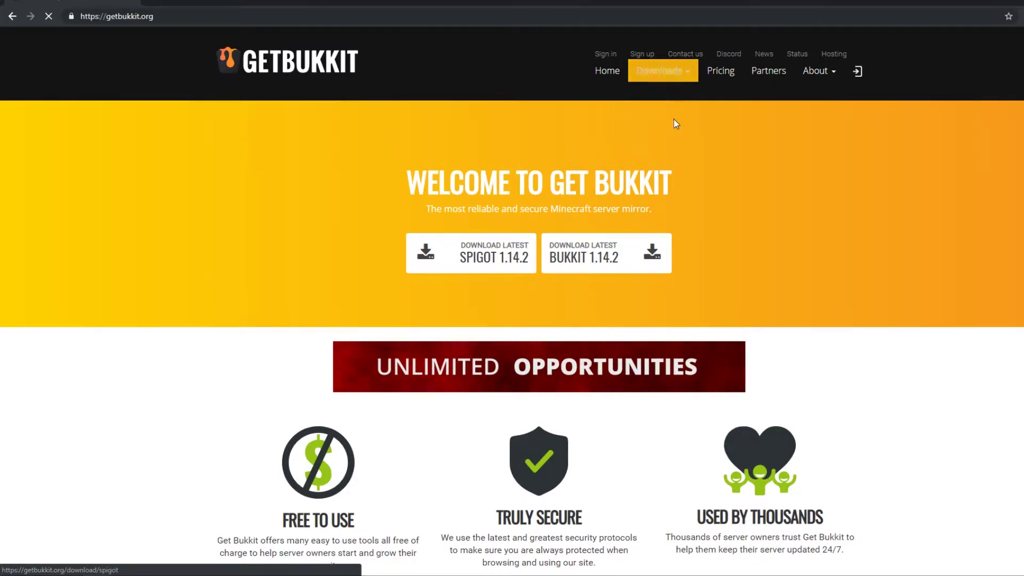
scroll(616, 317, down, 2)
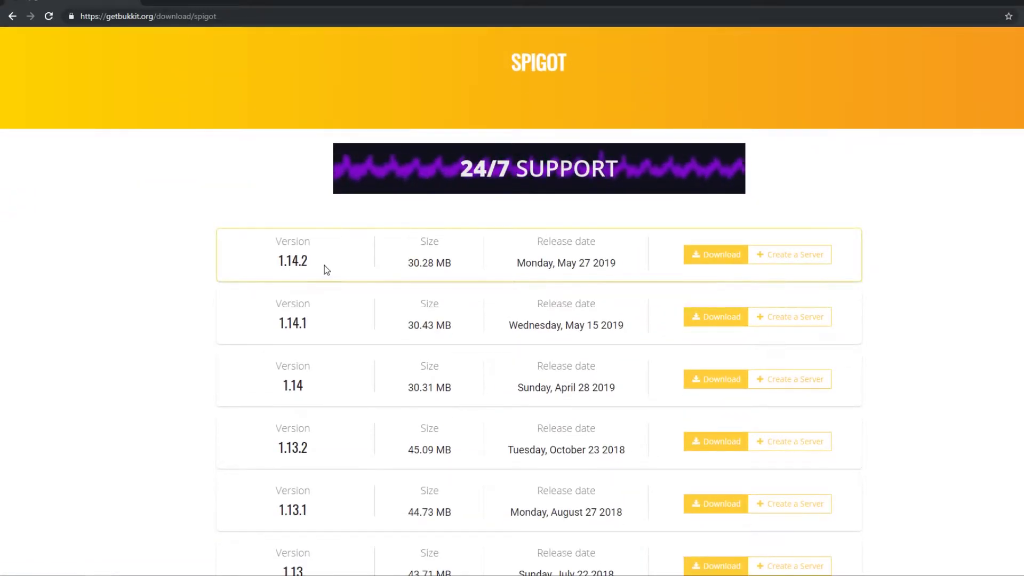
double_click(297, 261)
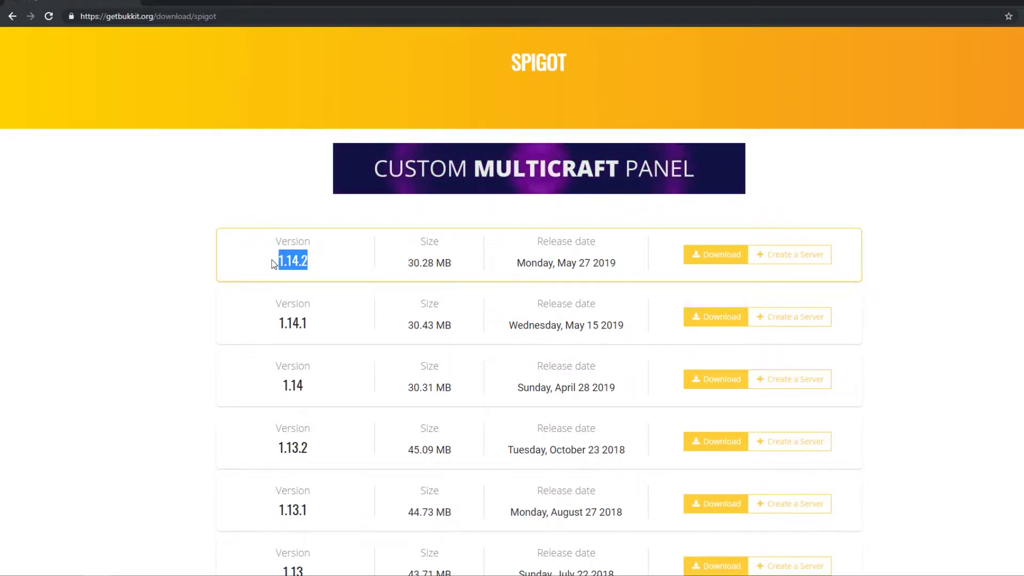
drag(619, 264, 535, 266)
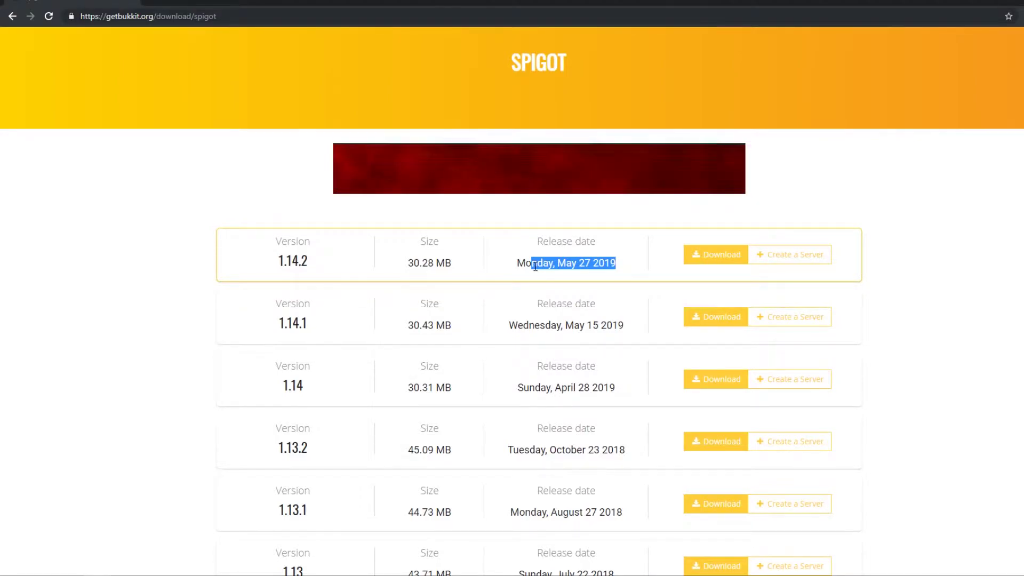
scroll(452, 331, down, 8)
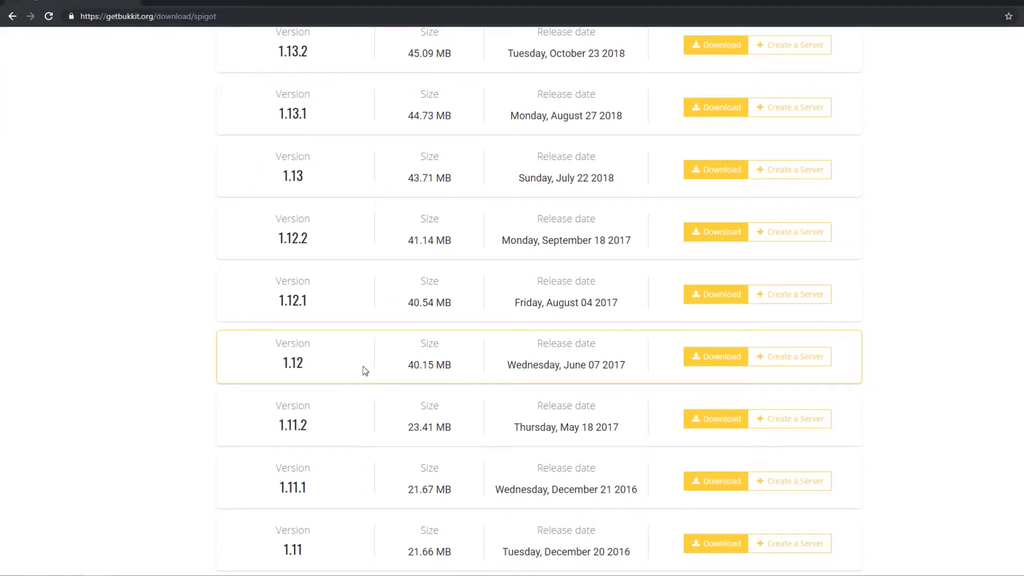
scroll(366, 368, down, 7)
scroll(668, 346, up, 5)
scroll(669, 420, up, 10)
click(331, 265)
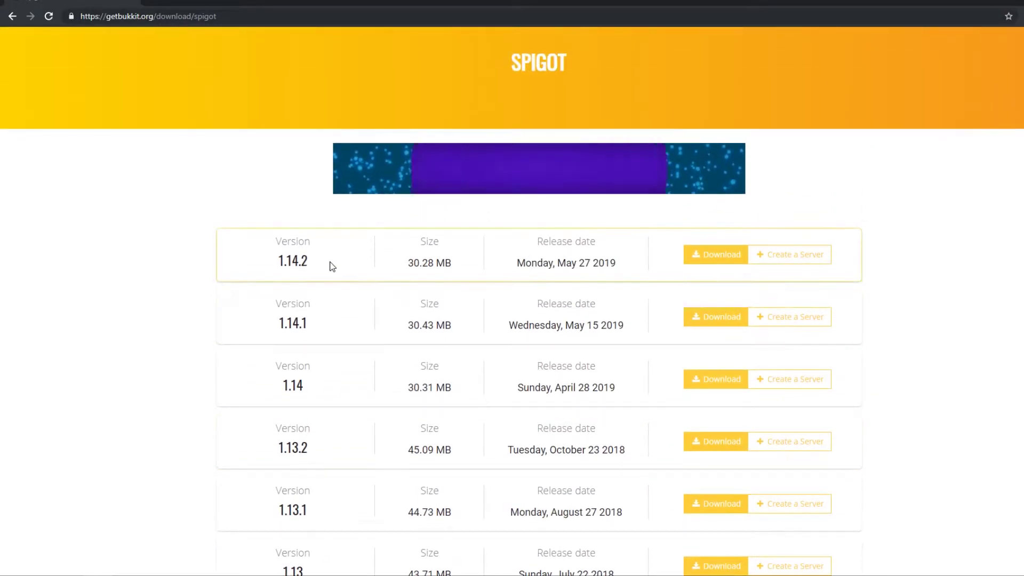
Step: Download Spigot-1.14.2.jar, keep it despite the warning, and snap the browser right
click(714, 256)
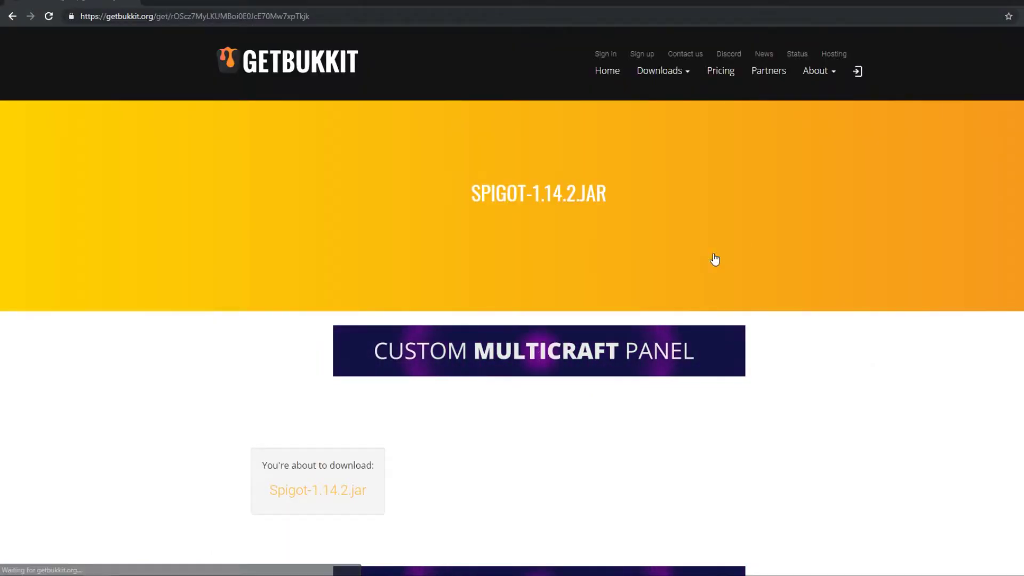
click(368, 488)
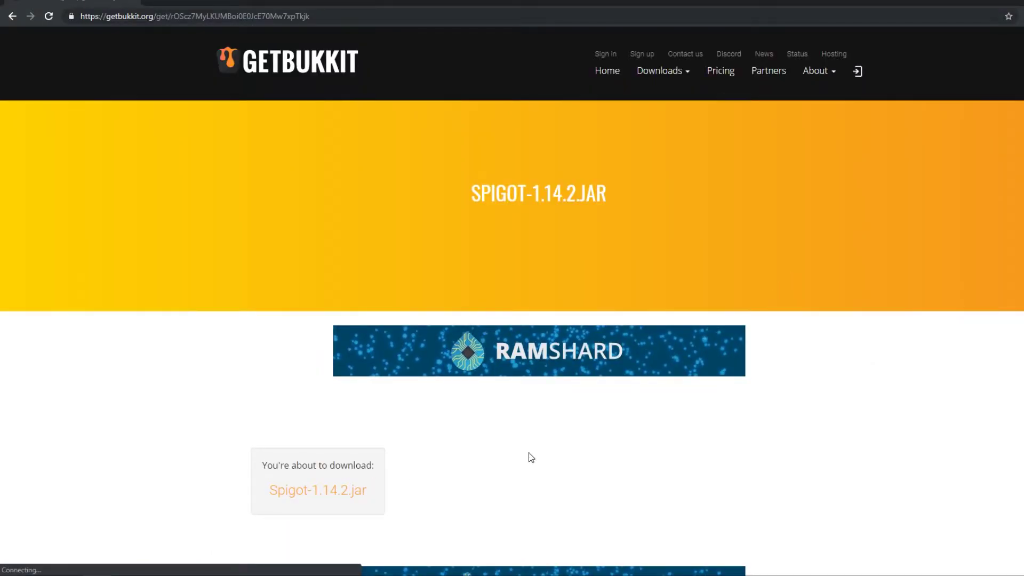
scroll(440, 427, down, 1)
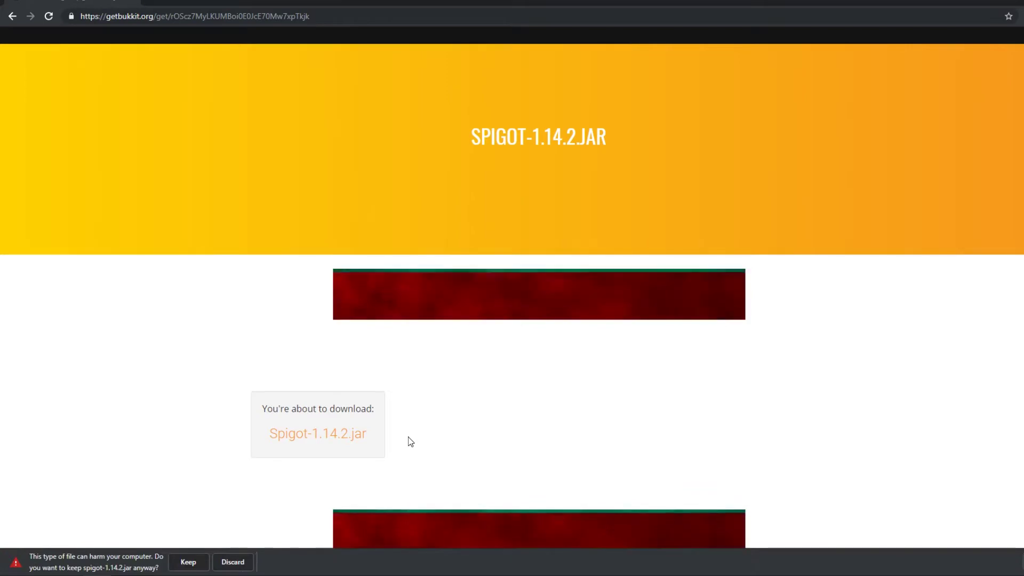
click(189, 561)
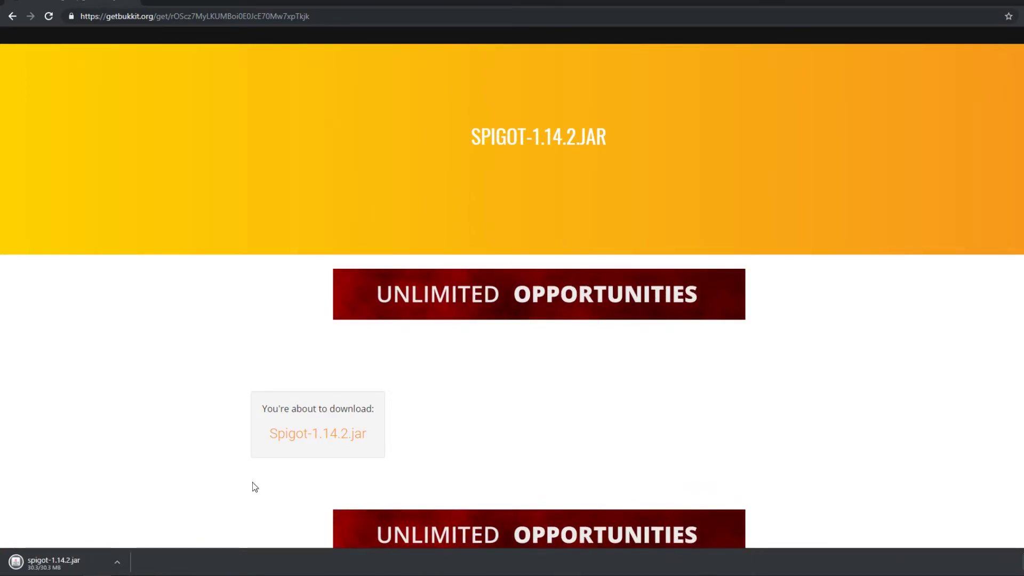
key(super+Right)
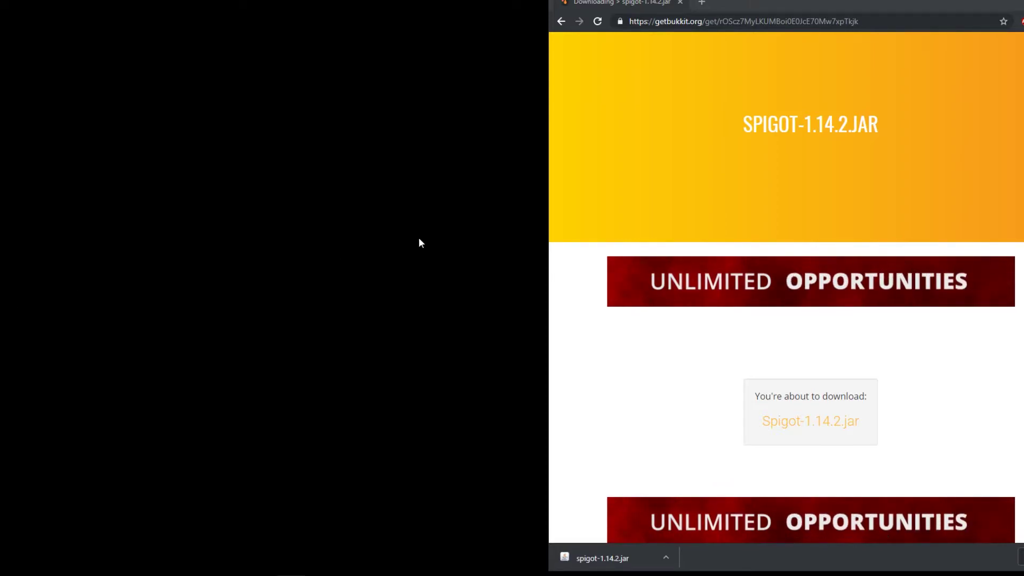
Step: Create a new desktop folder named 1.14 Server
right_click(287, 258)
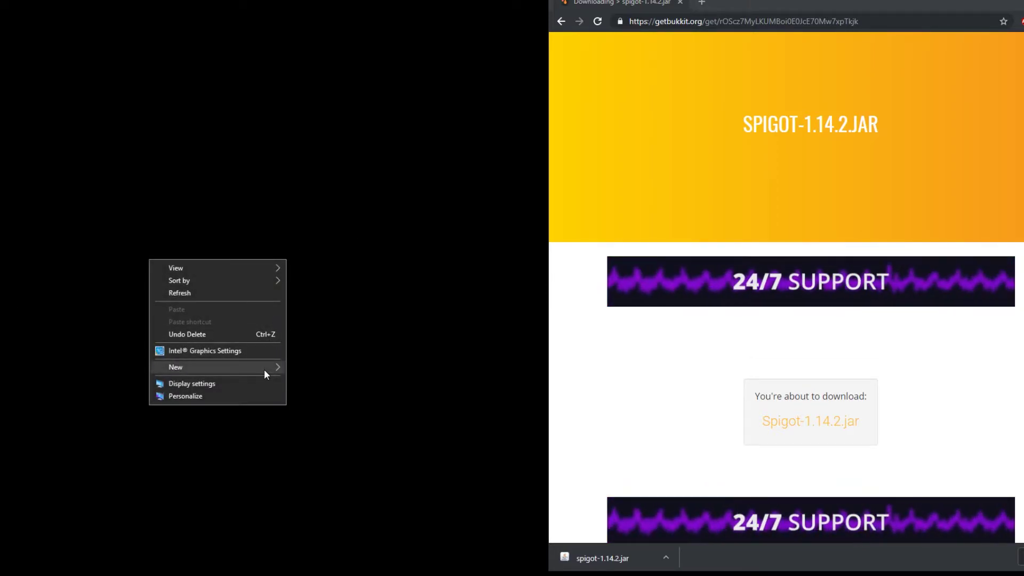
mouse_move(305, 346)
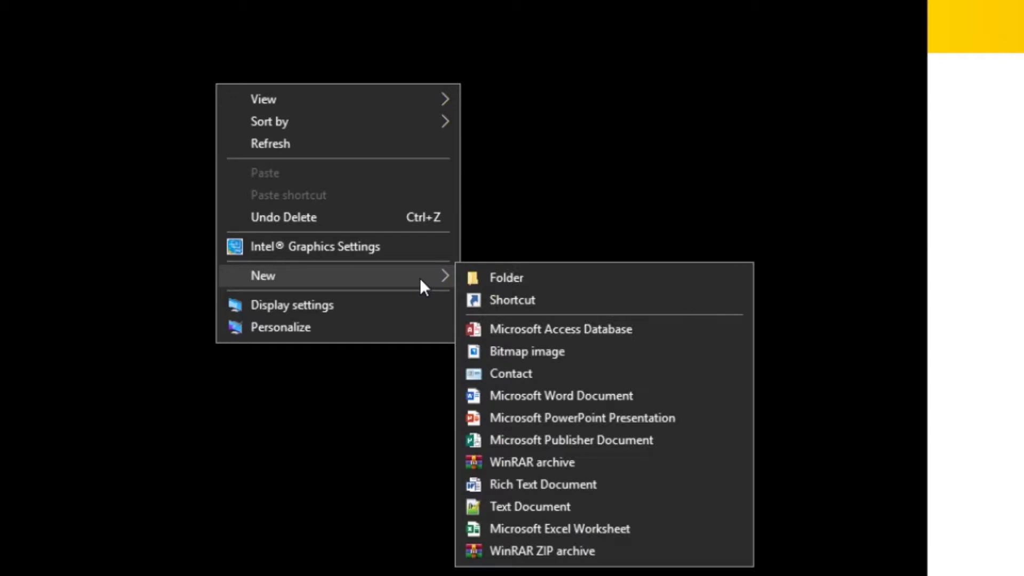
click(516, 278)
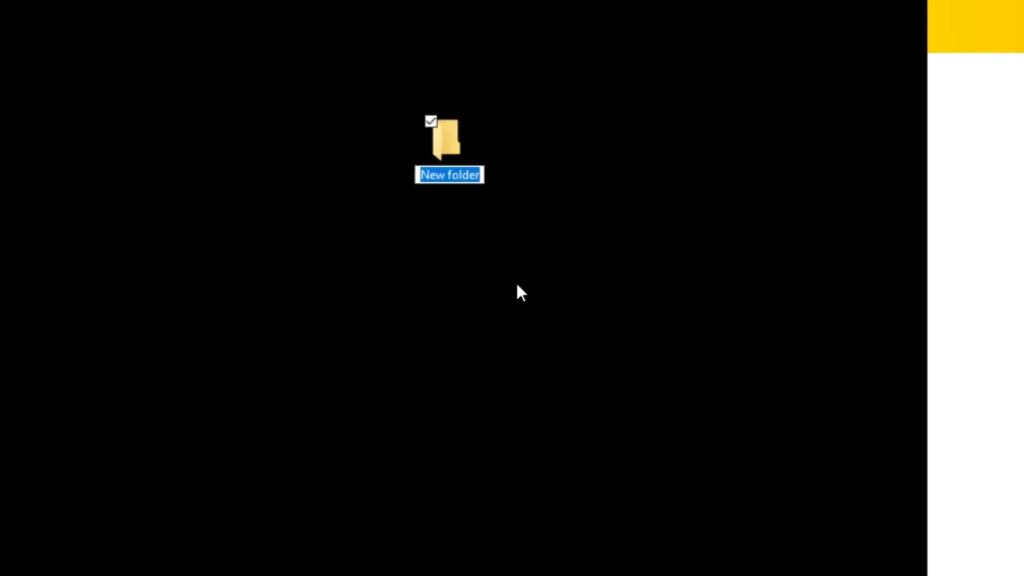
text(1.14 Server)
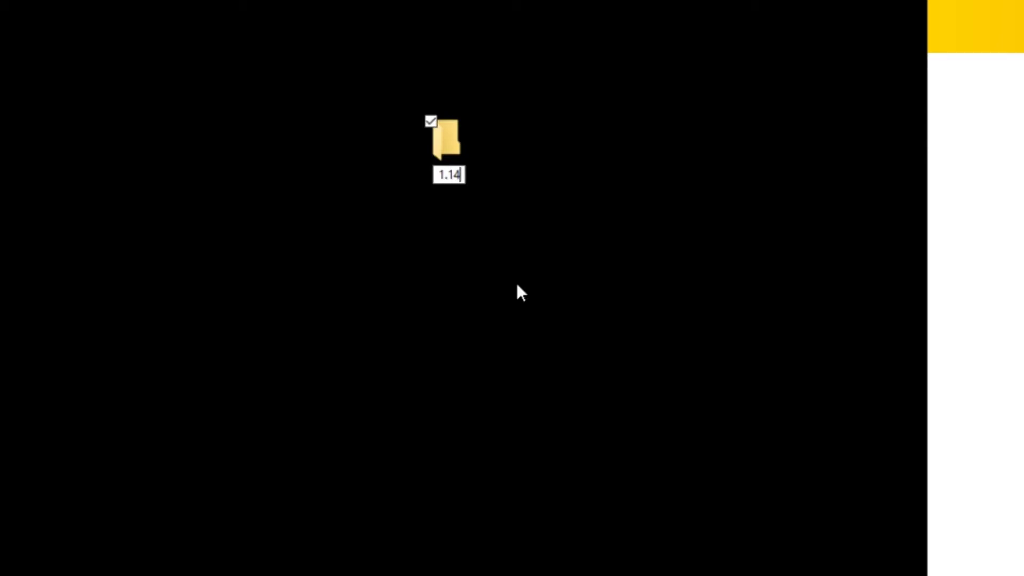
key(Return)
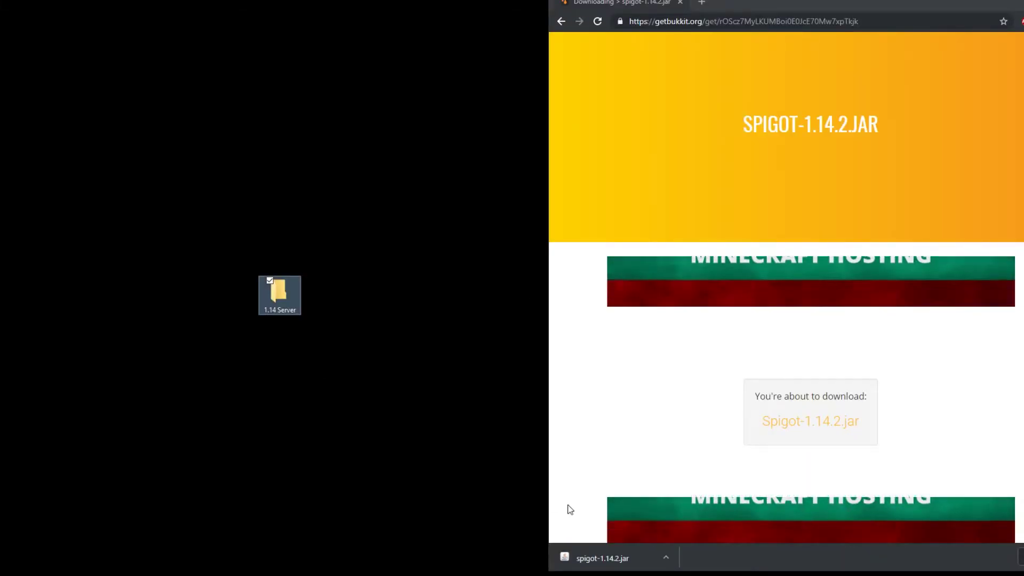
Step: Show the downloaded jar in Downloads and open the 1.14 Server folder
click(666, 557)
click(716, 520)
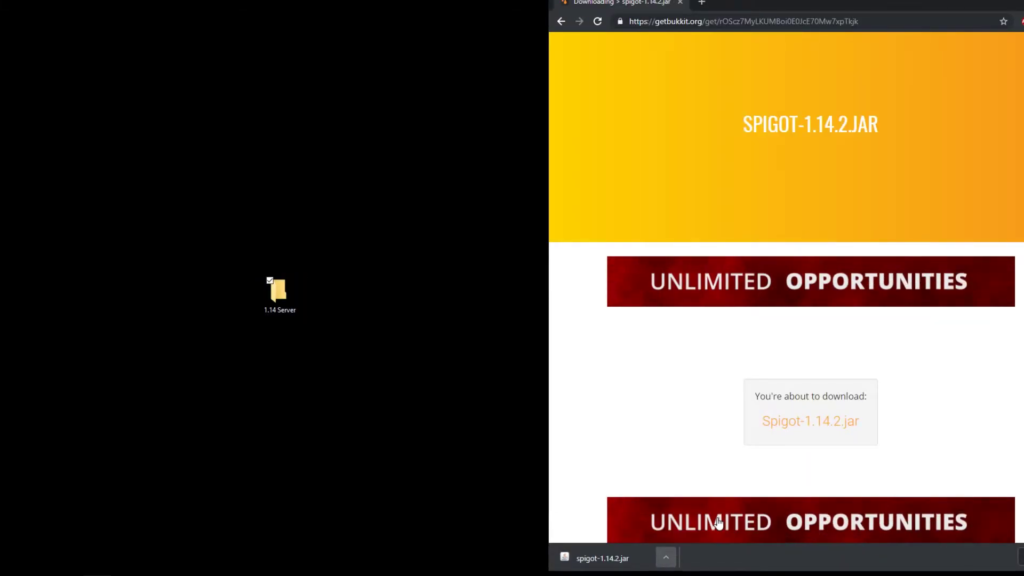
double_click(278, 304)
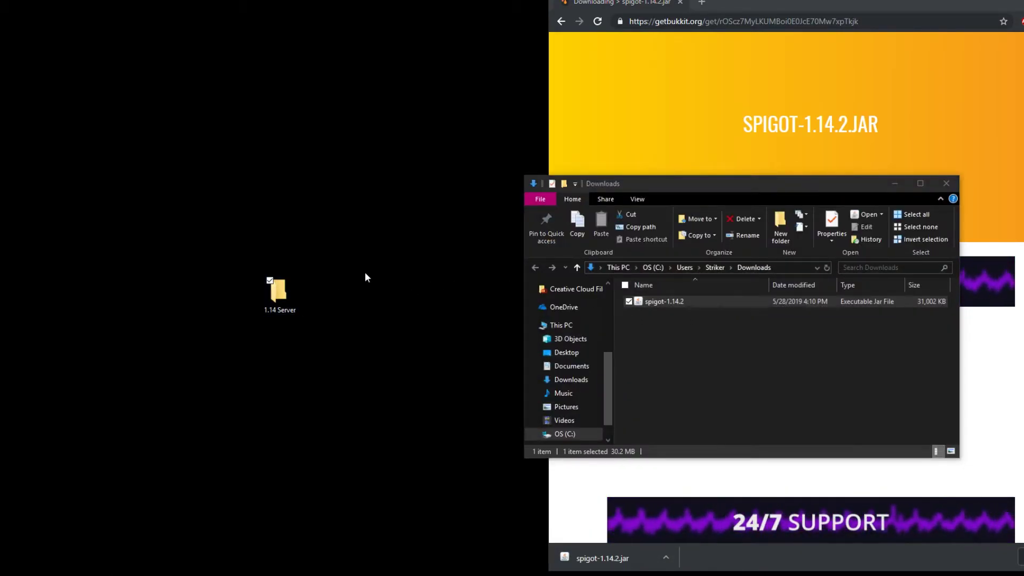
Step: Drag spigot-1.14.2 into the 1.14 Server window, then close Downloads and the browser
drag(665, 188, 149, 166)
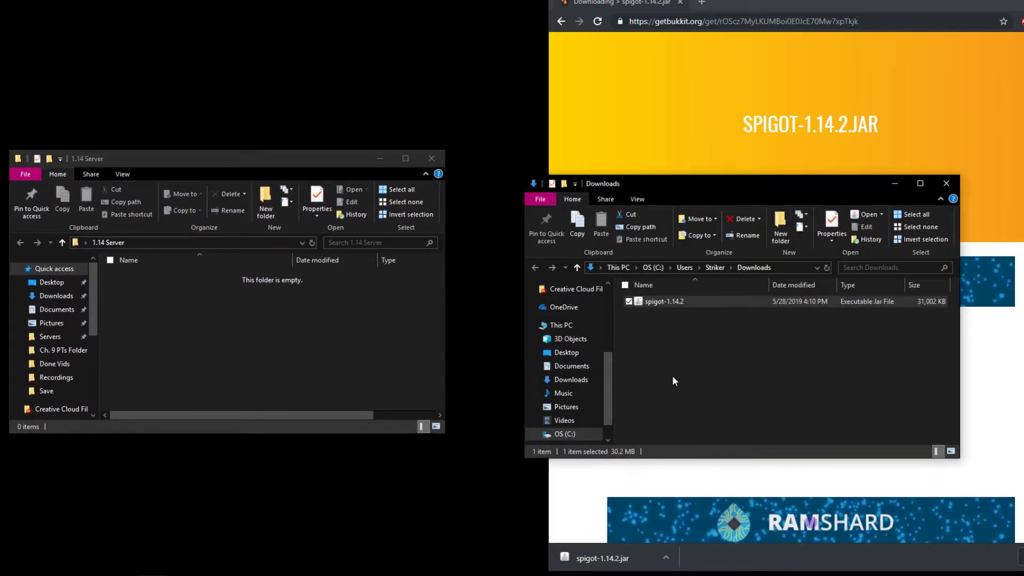
drag(670, 303, 237, 339)
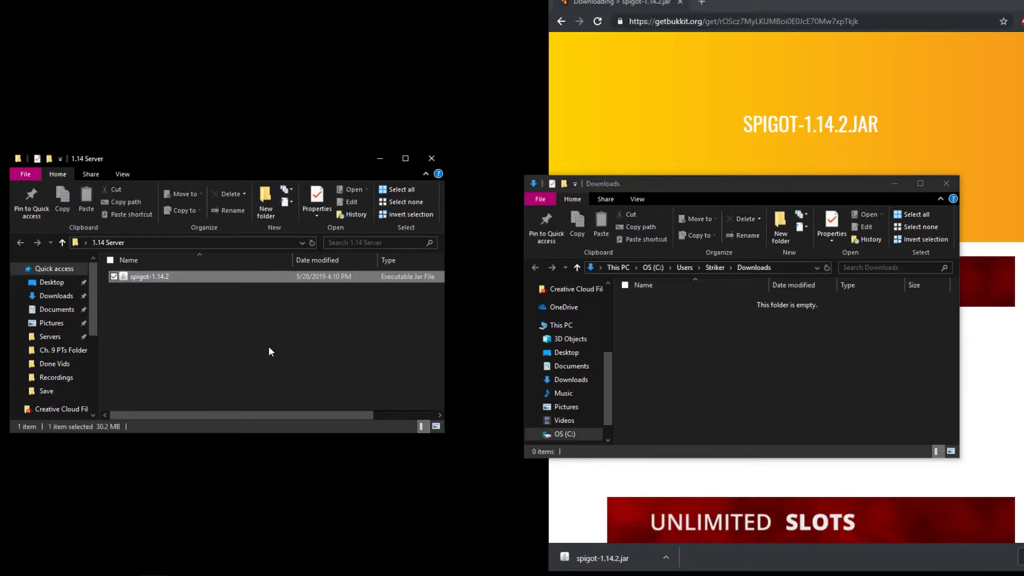
click(955, 183)
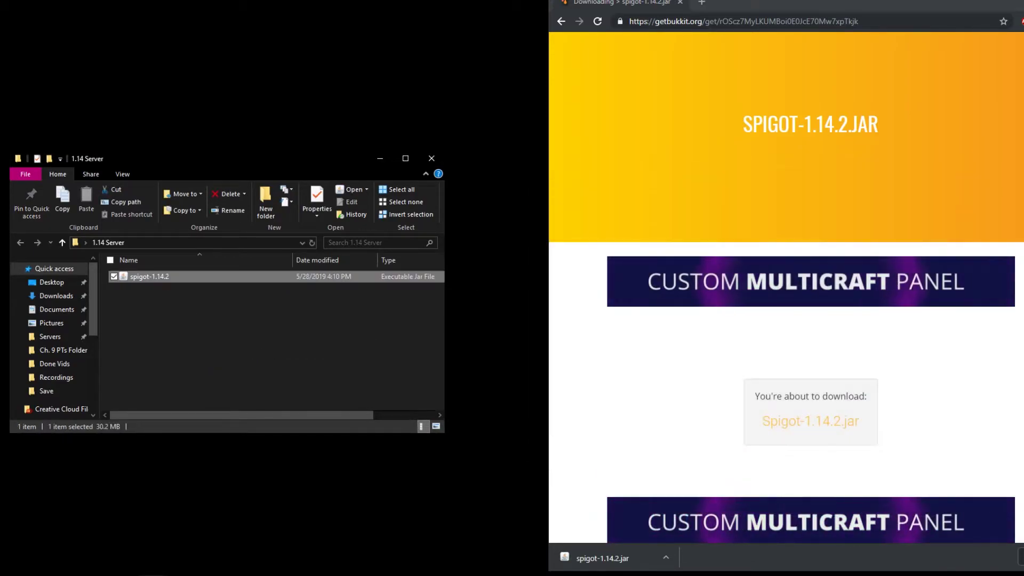
click(1014, 2)
drag(298, 160, 673, 149)
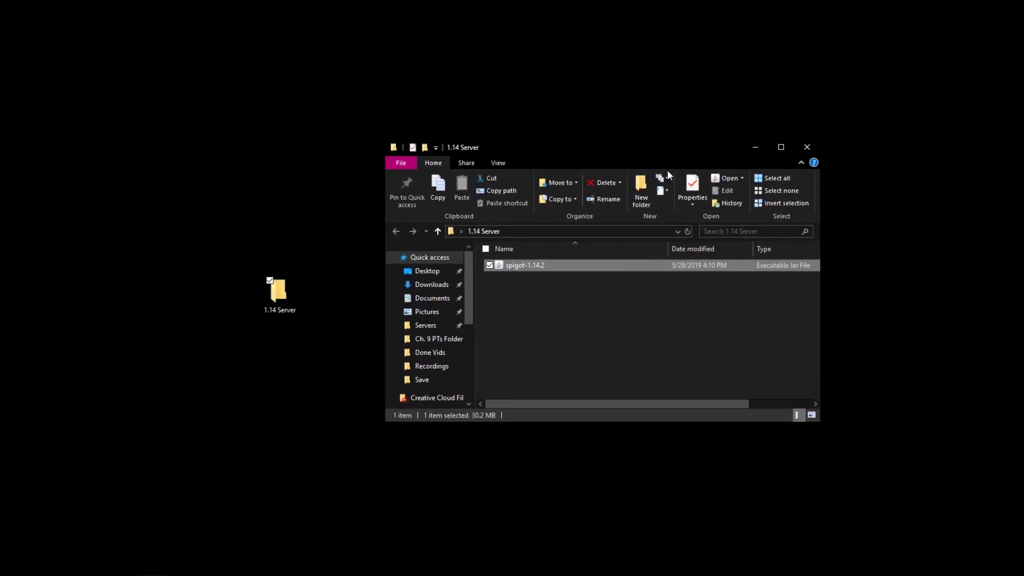
click(576, 318)
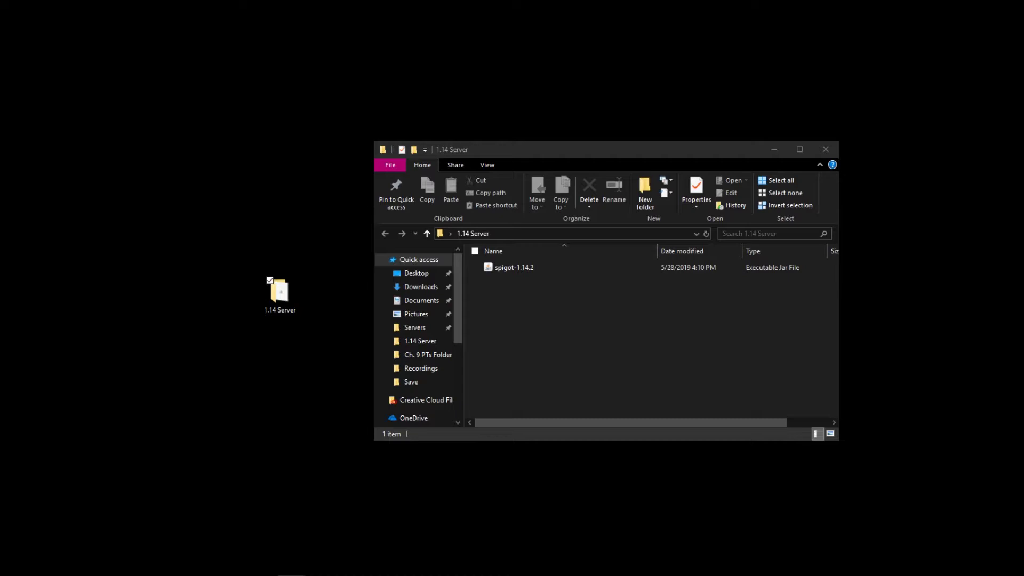
click(562, 349)
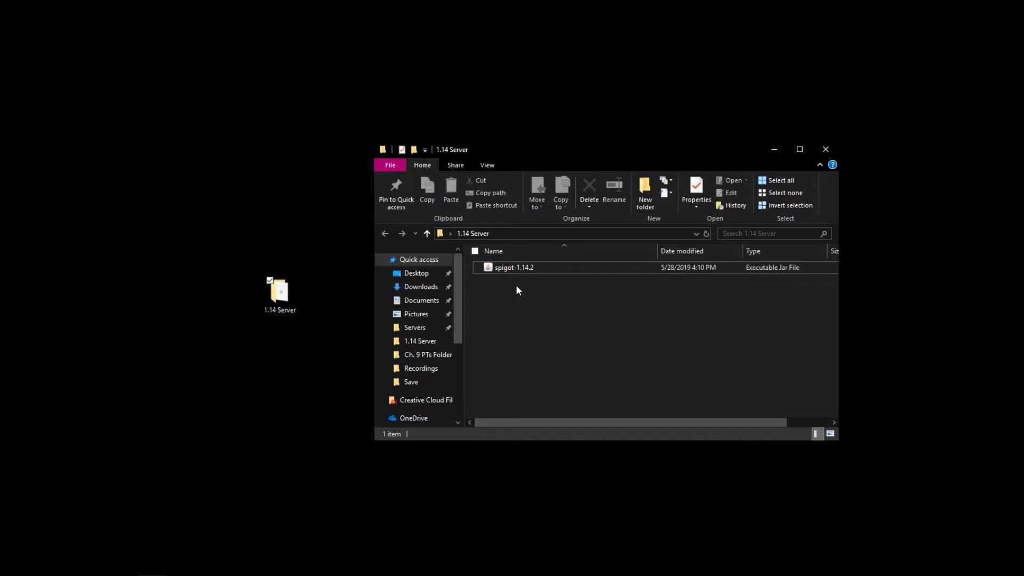
Step: Rename the spigot-1.14.2 jar to 1.14 and deselect it
right_click(516, 267)
click(448, 492)
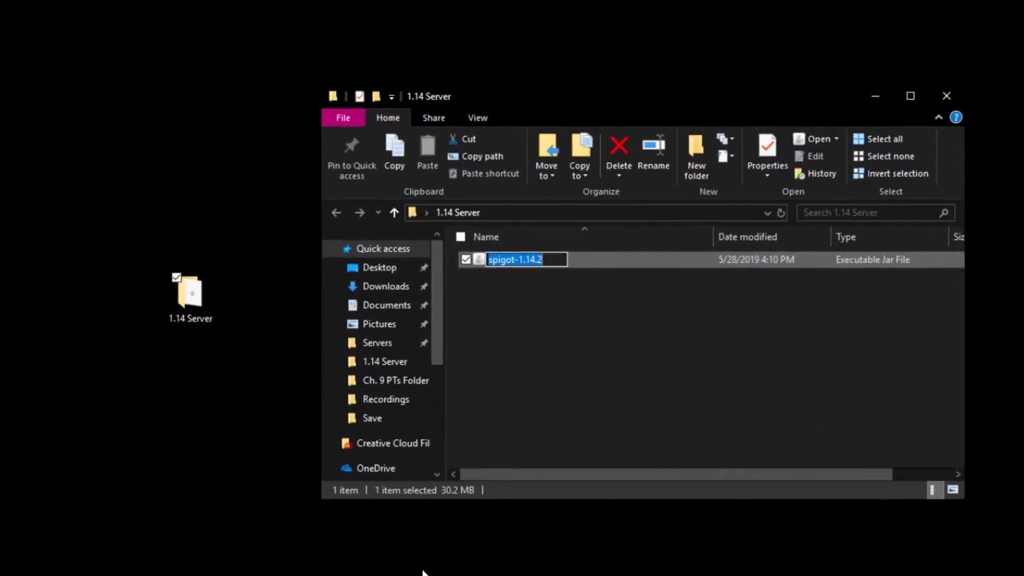
text(spigo)
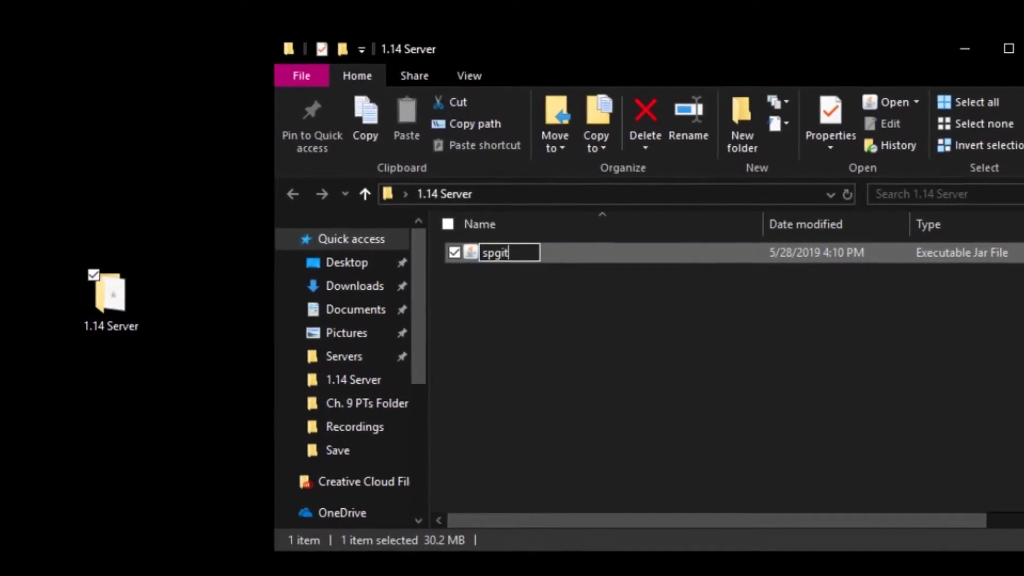
key(BackSpace)
key(BackSpace)
key(BackSpace)
key(BackSpace)
key(BackSpace)
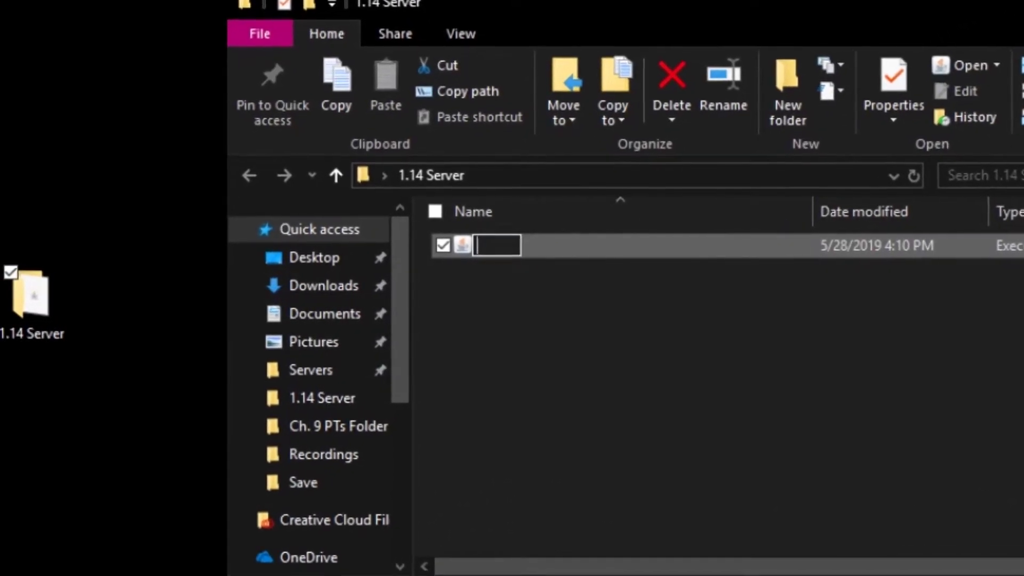
text(server)
key(BackSpace)
key(BackSpace)
key(BackSpace)
key(BackSpace)
key(BackSpace)
key(BackSpace)
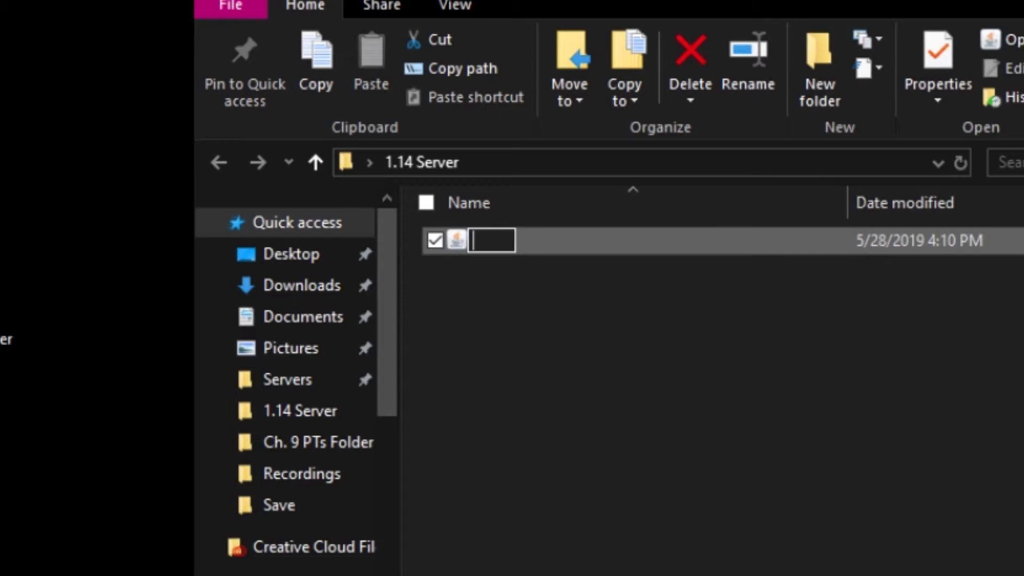
text(1.14)
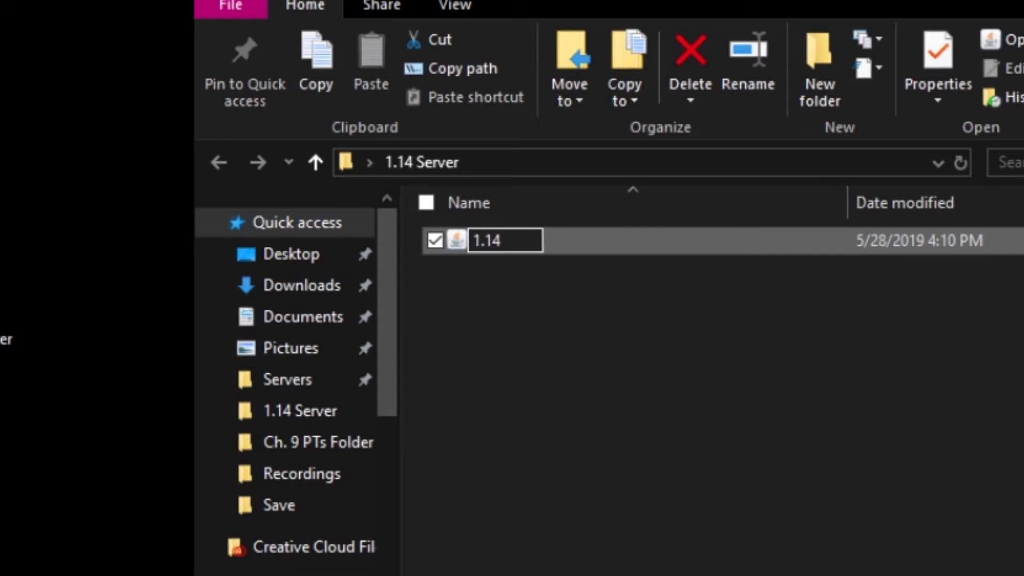
key(Return)
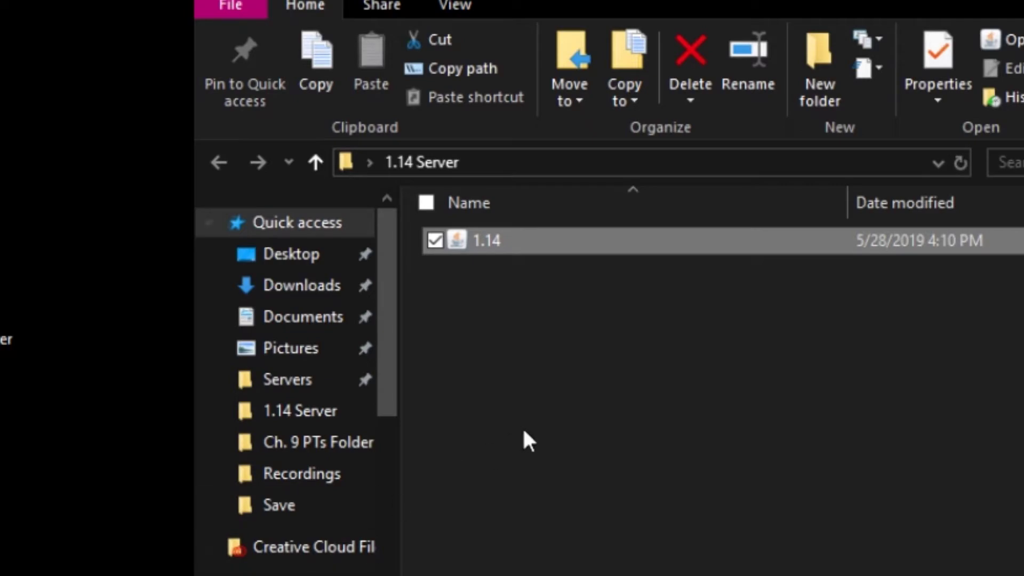
click(524, 432)
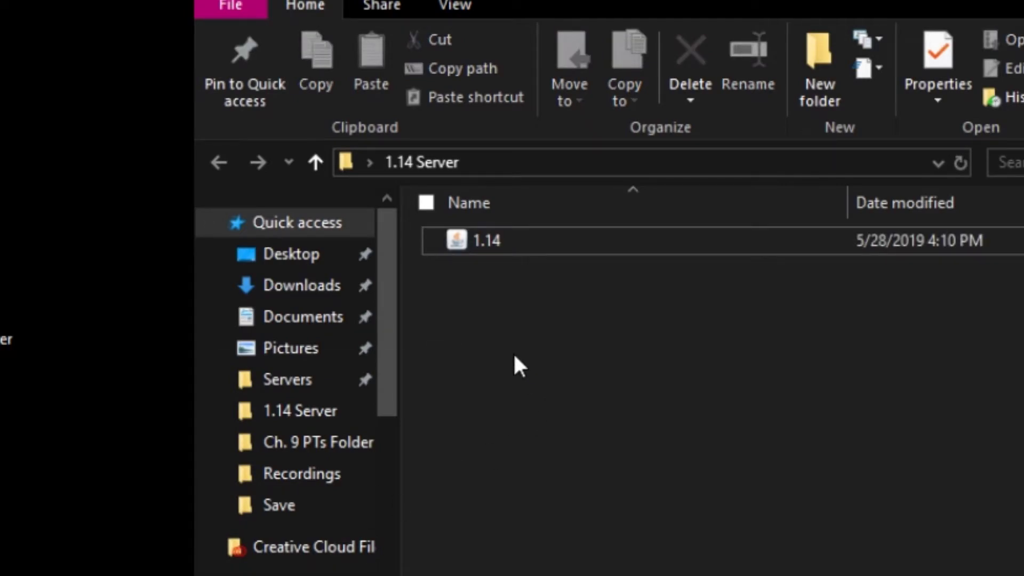
Step: Create a new text document named startup beside the 1.14 jar and open it in Notepad++
right_click(515, 359)
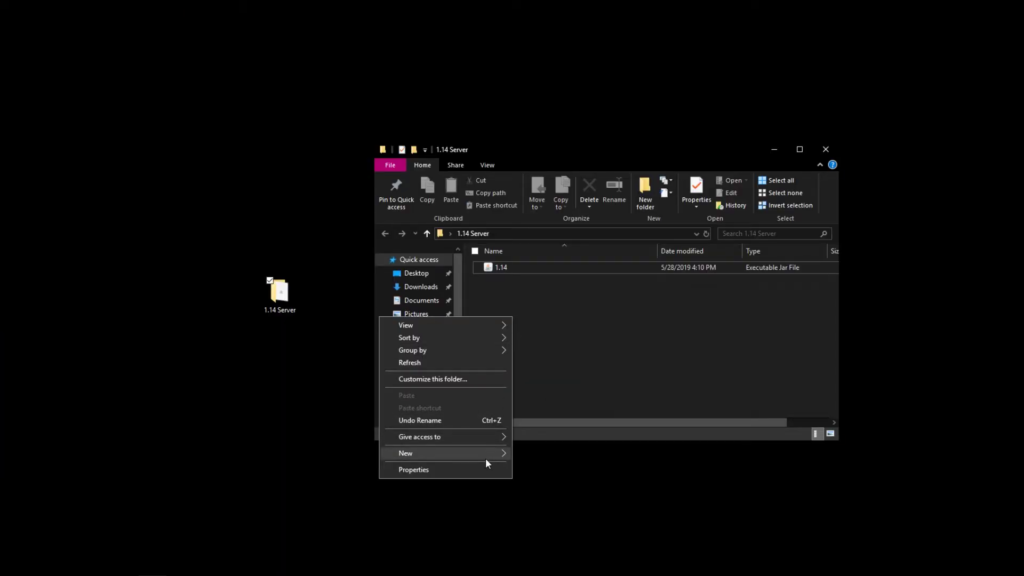
mouse_move(485, 459)
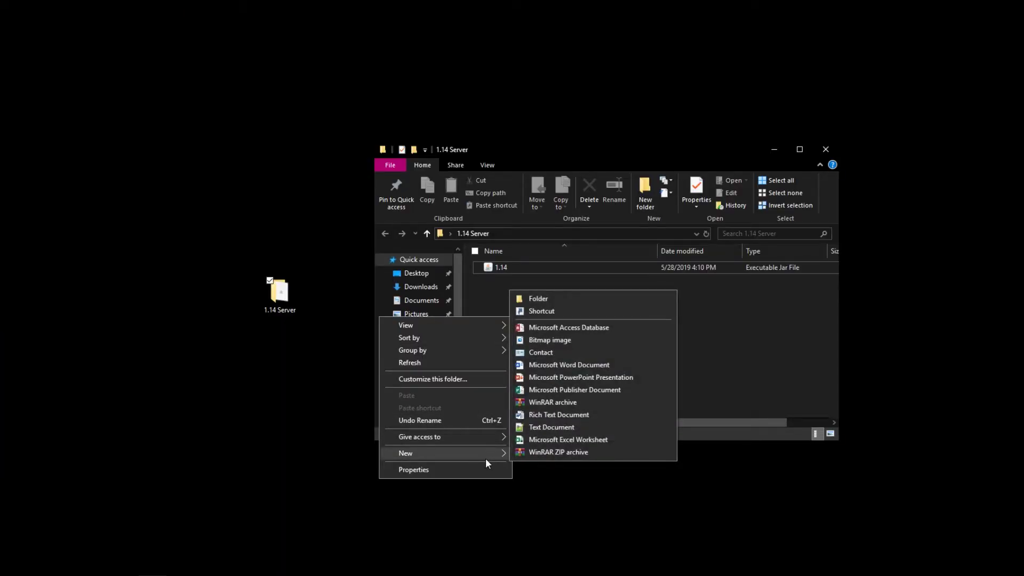
click(568, 428)
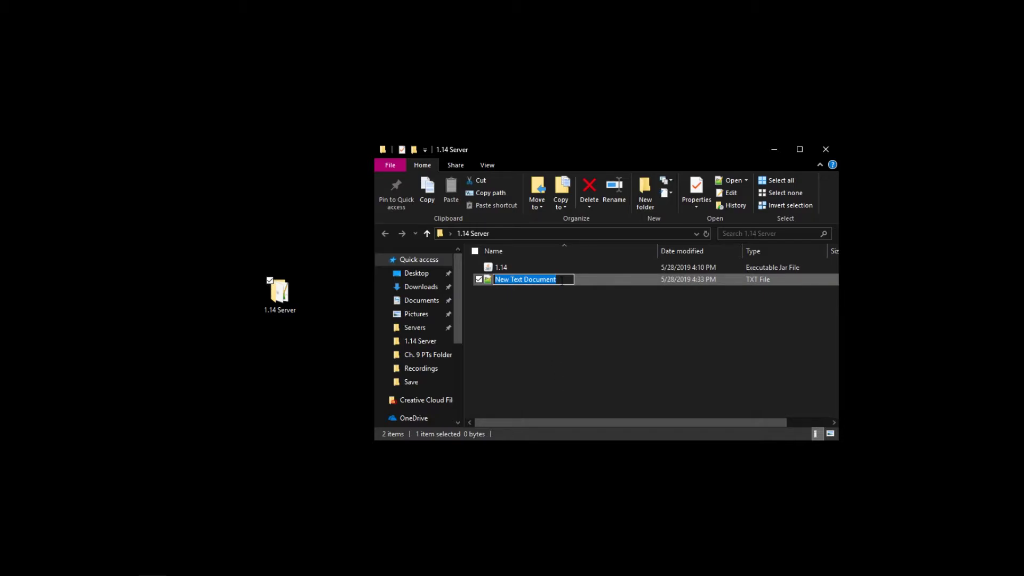
text(startup)
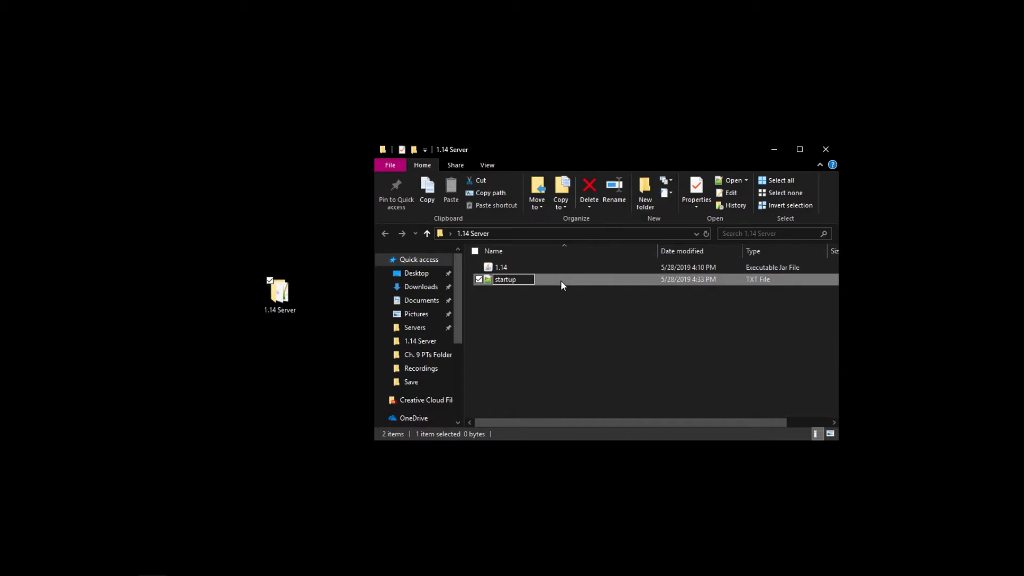
key(Return)
double_click(553, 281)
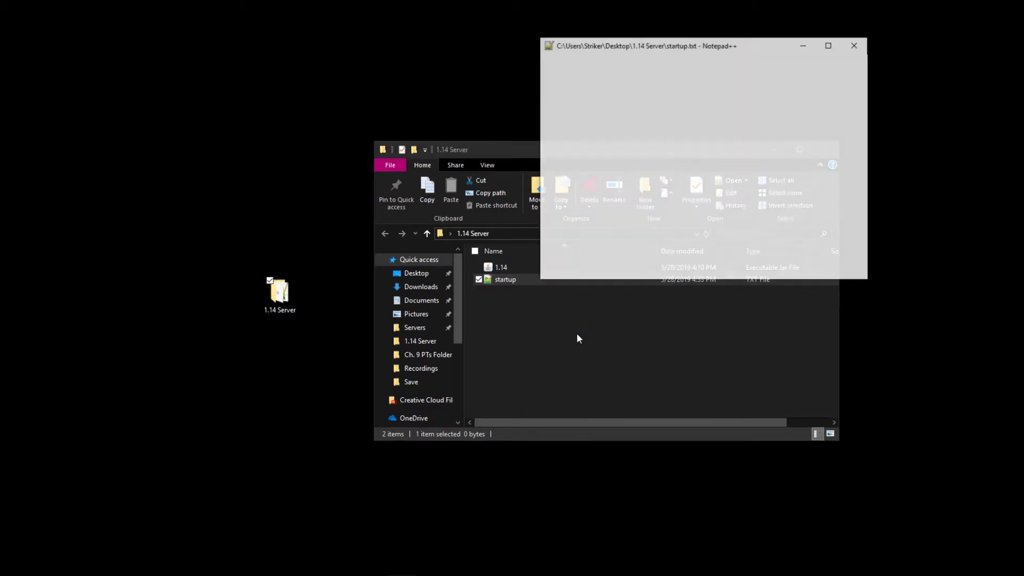
Step: Maximize Notepad++ and type the launch arguments java -Xms1G -Xmx1G -jar
click(835, 43)
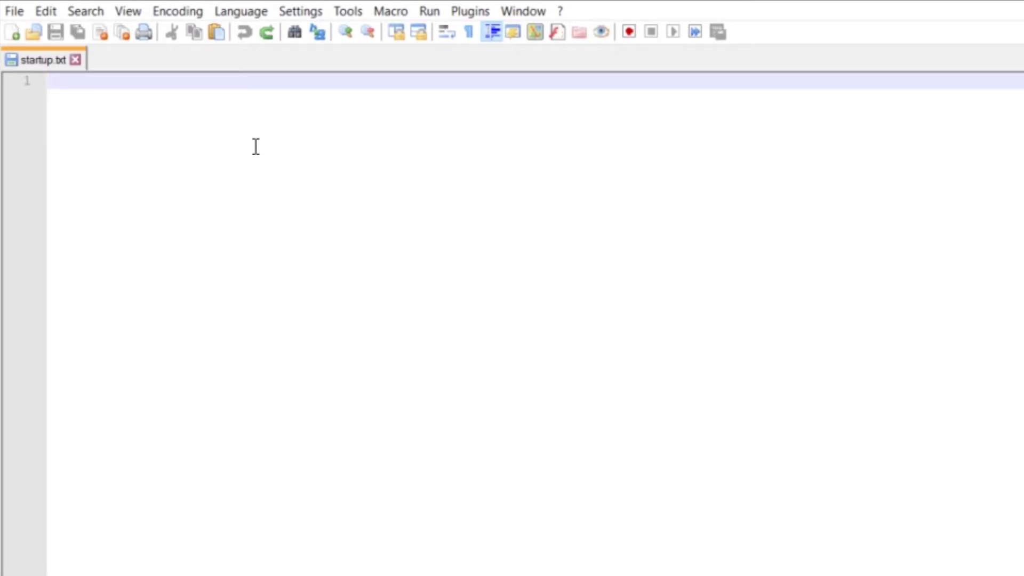
text(java)
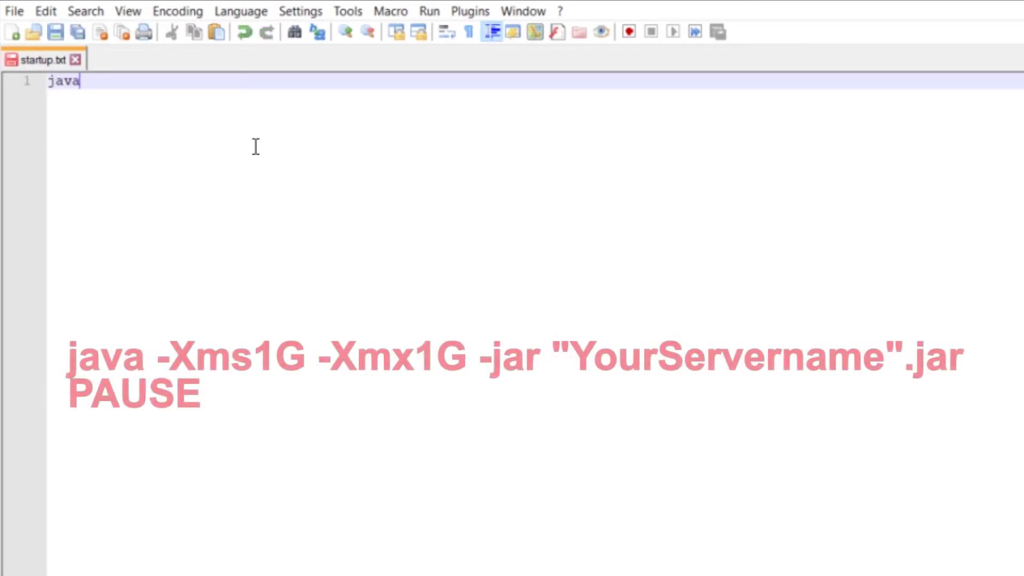
text( -)
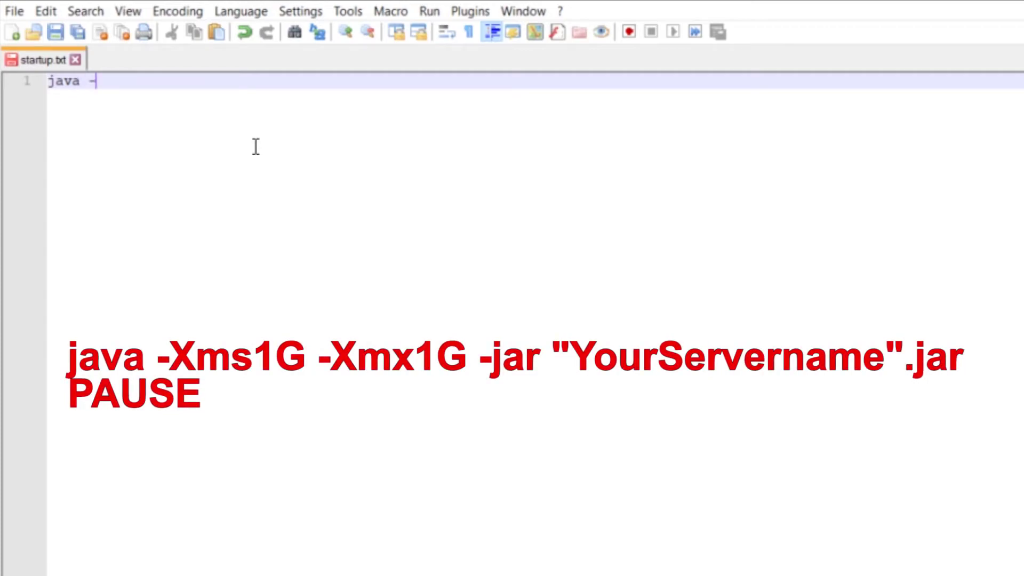
text(Xms1G)
drag(139, 81, 88, 81)
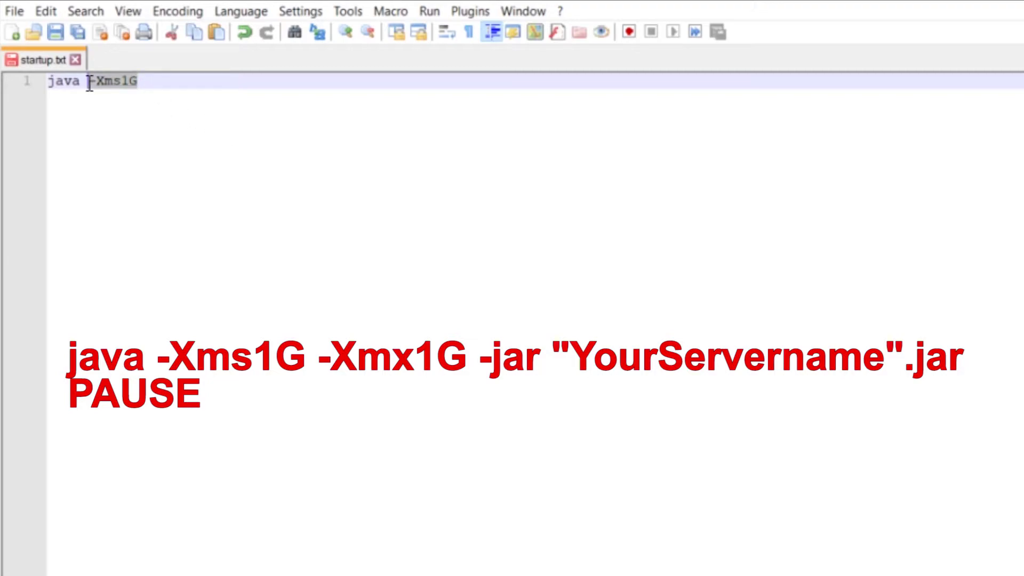
click(154, 81)
double_click(114, 81)
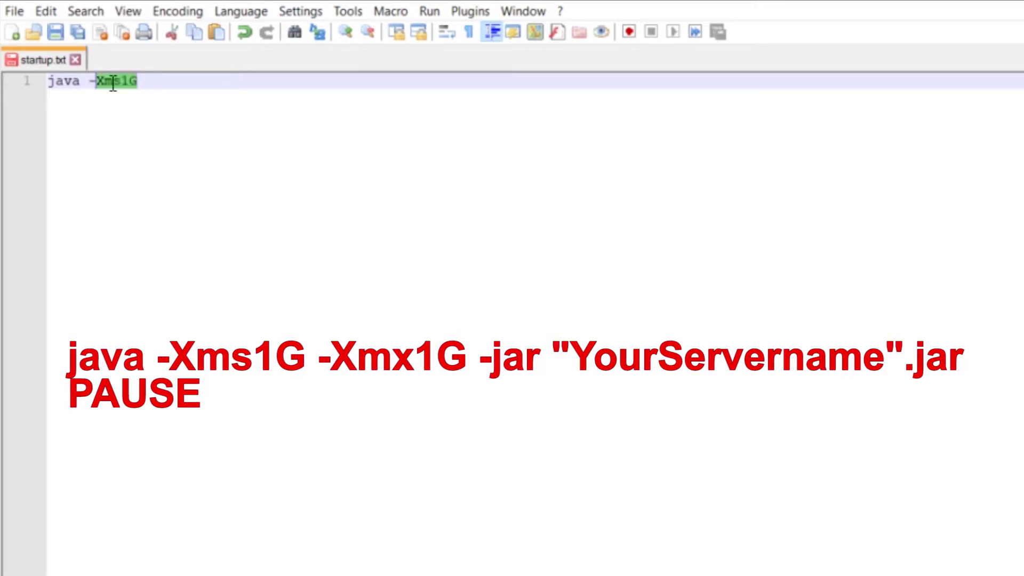
click(147, 82)
key(BackSpace)
key(BackSpace)
key(BackSpace)
text(512M)
key(BackSpace)
key(BackSpace)
key(BackSpace)
key(BackSpace)
text(2G)
key(BackSpace)
key(BackSpace)
text(1G -X)
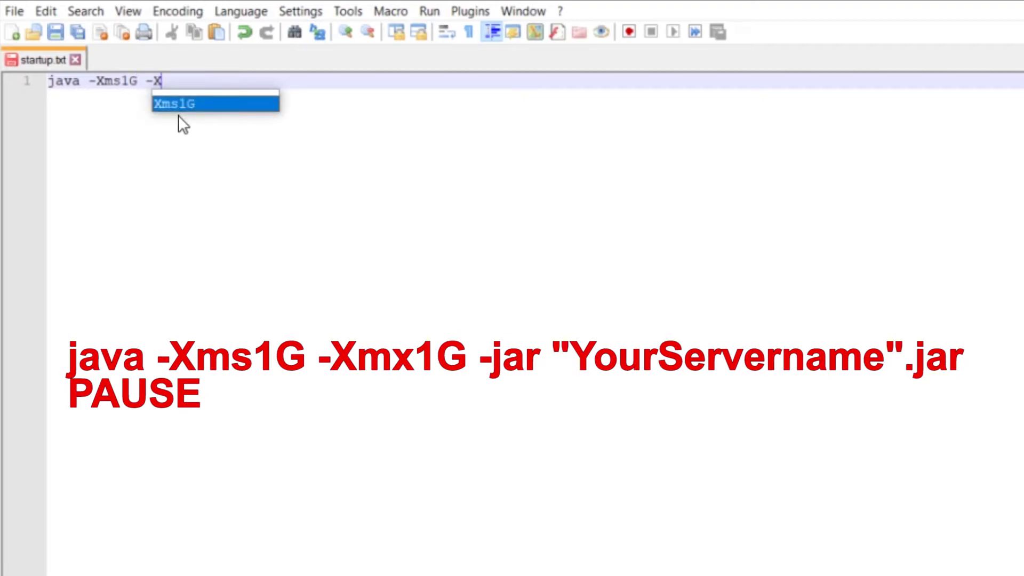
text(mx1G)
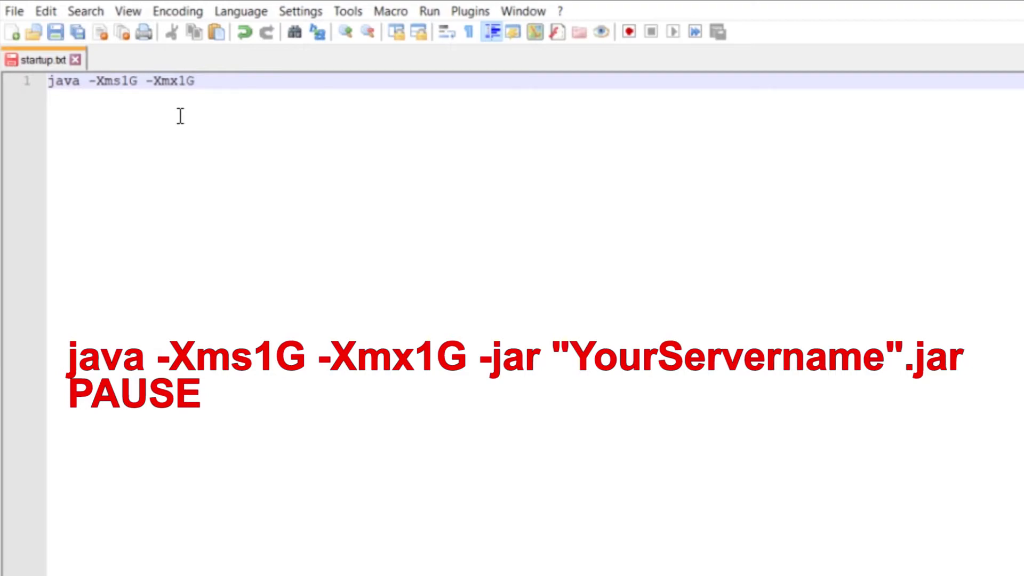
text( -jar)
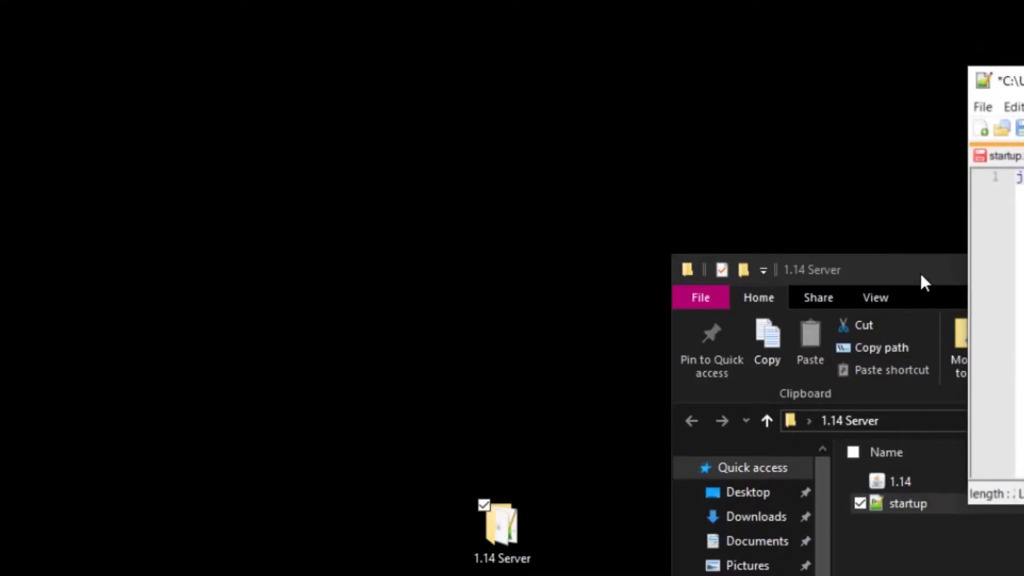
Step: Confirm the jar's name in the folder, finish the line with 1.14.jar, and add PAUSE below
drag(924, 283, 480, 199)
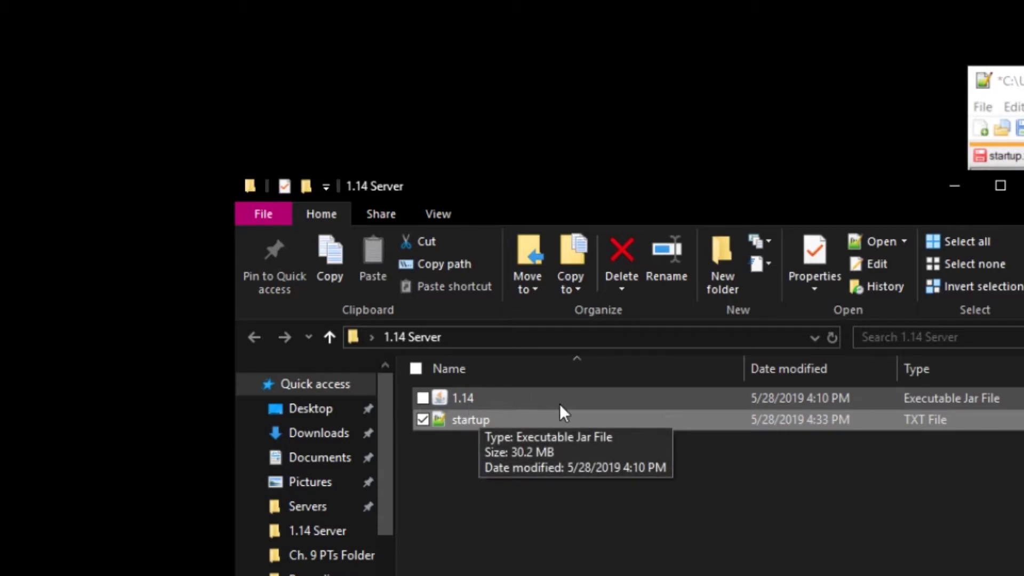
click(500, 398)
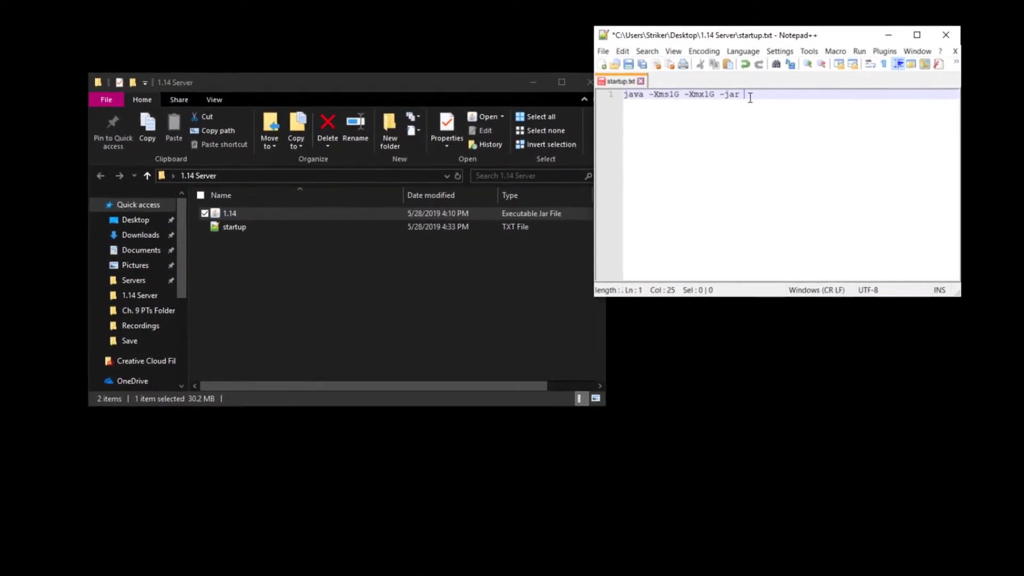
text(1.14)
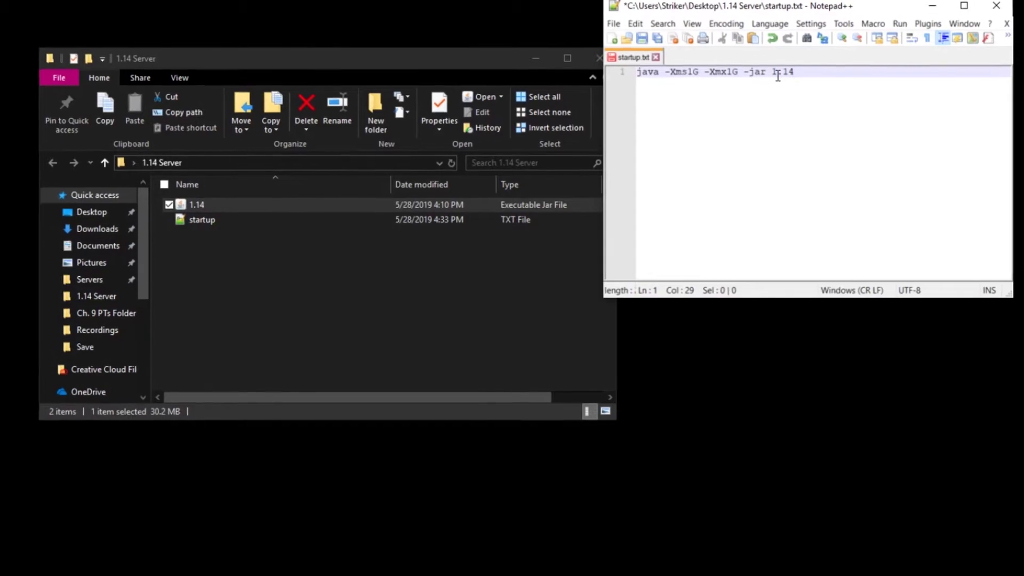
text(.jar)
click(773, 73)
drag(851, 49, 802, 50)
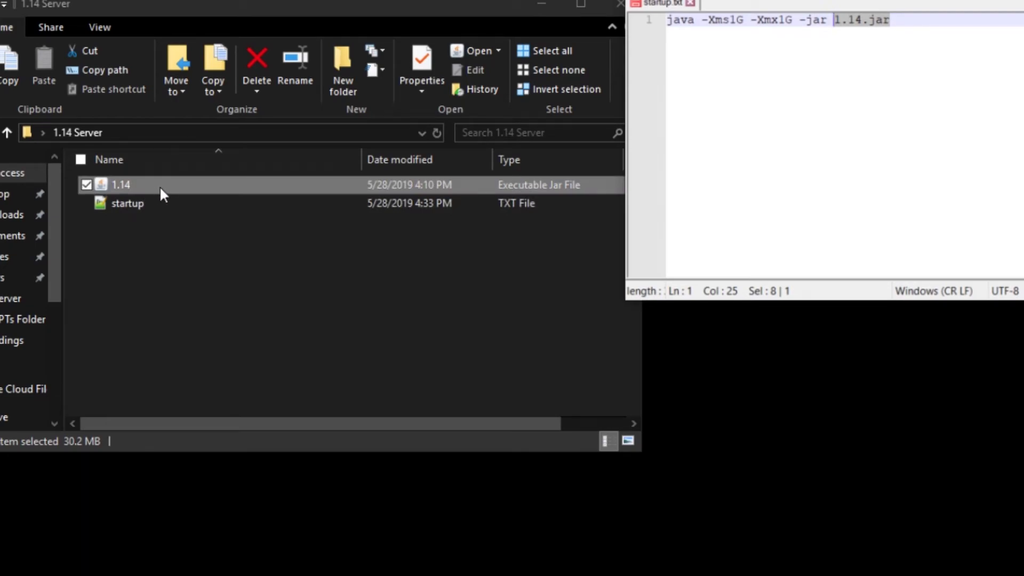
click(901, 21)
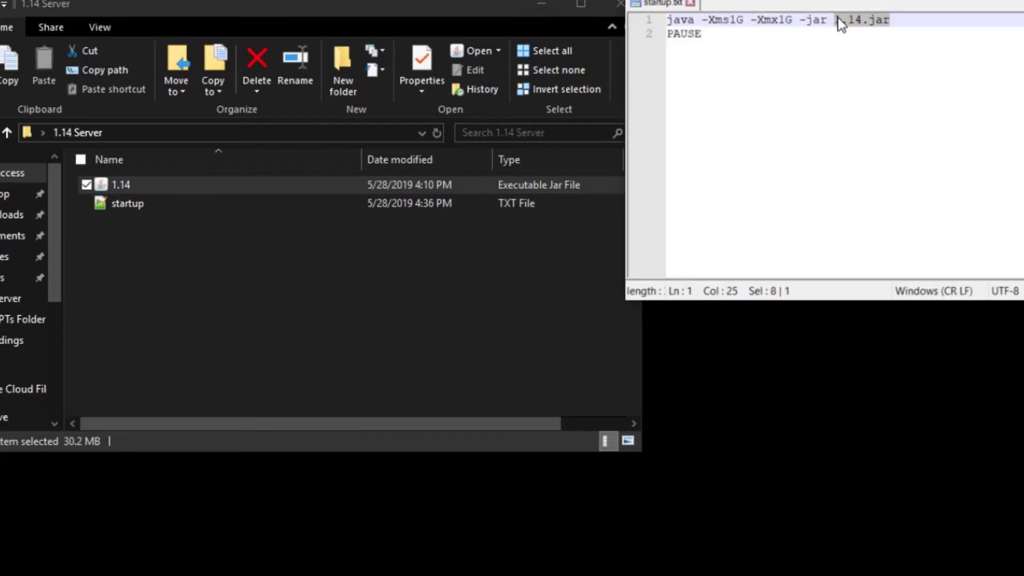
click(894, 20)
drag(894, 20, 833, 20)
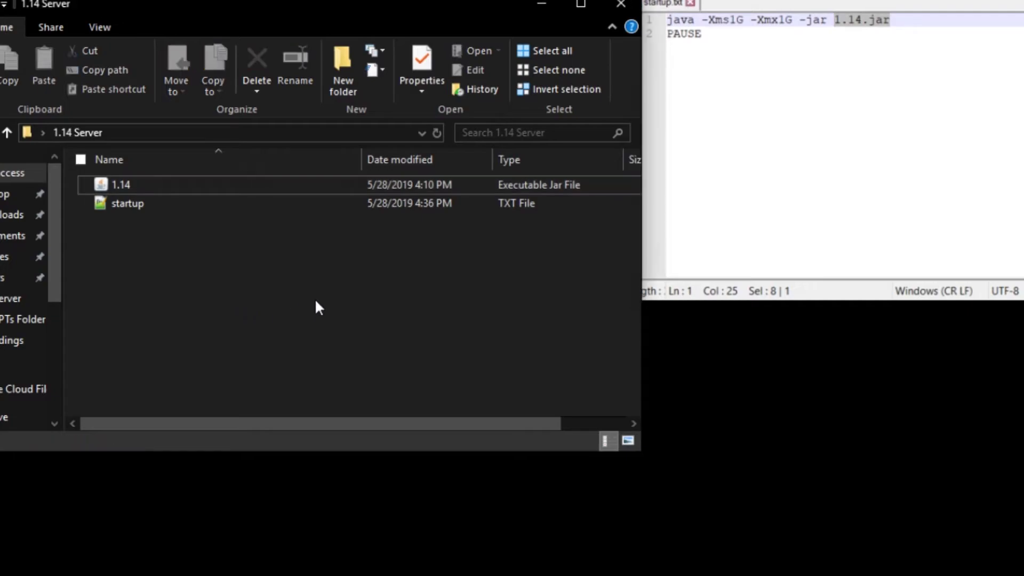
click(816, 155)
Step: Save the script as run.bat with type All types (*.*), then close Notepad++
key(alt+f)
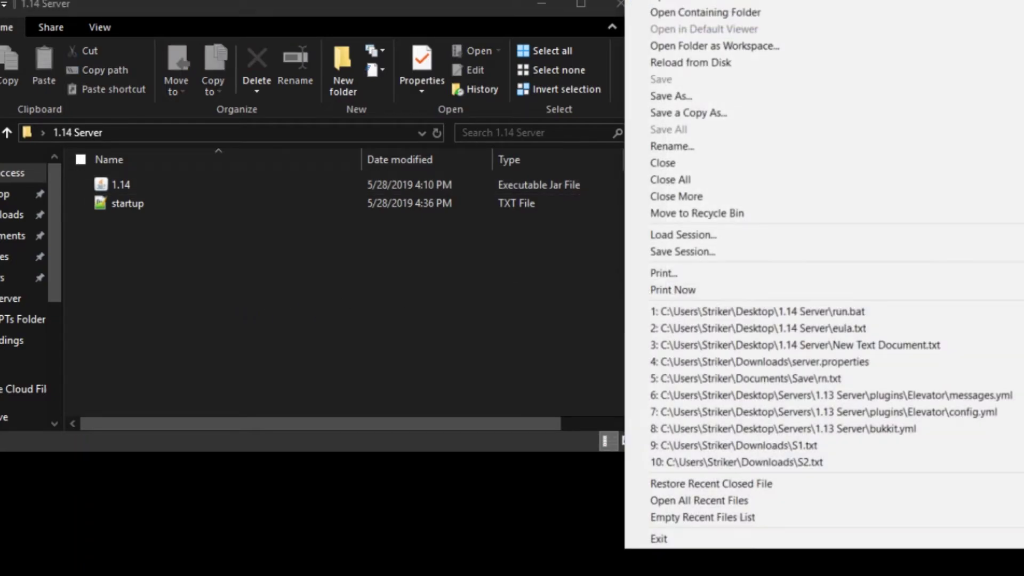
click(785, 98)
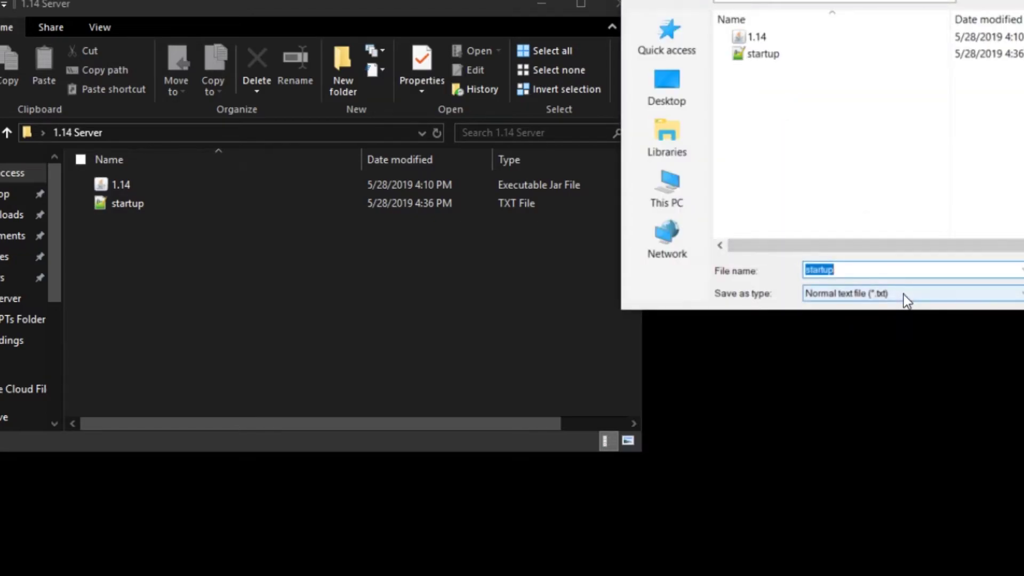
click(903, 295)
scroll(891, 306, up, 1)
click(864, 307)
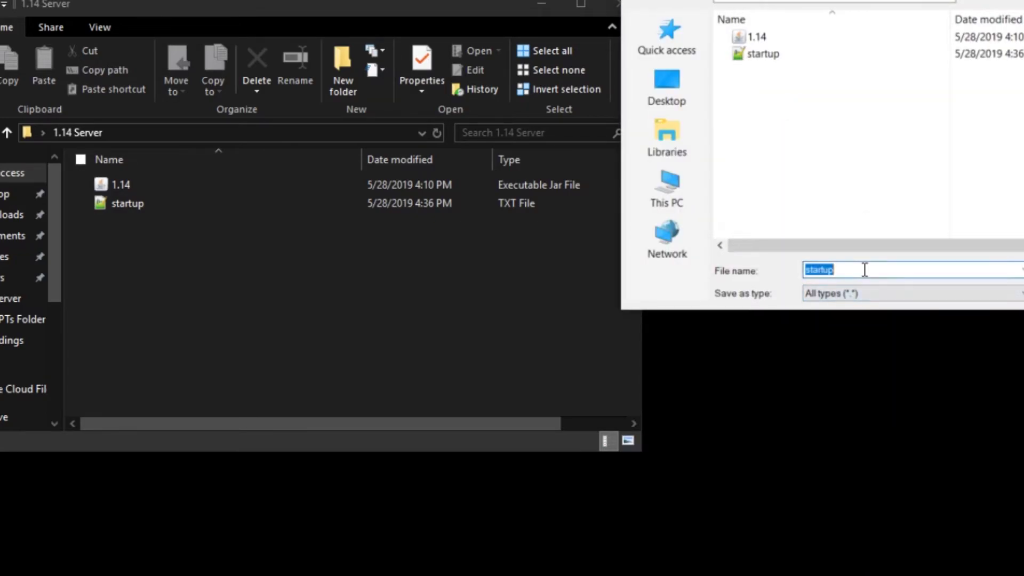
text(run.bat)
double_click(835, 270)
click(835, 271)
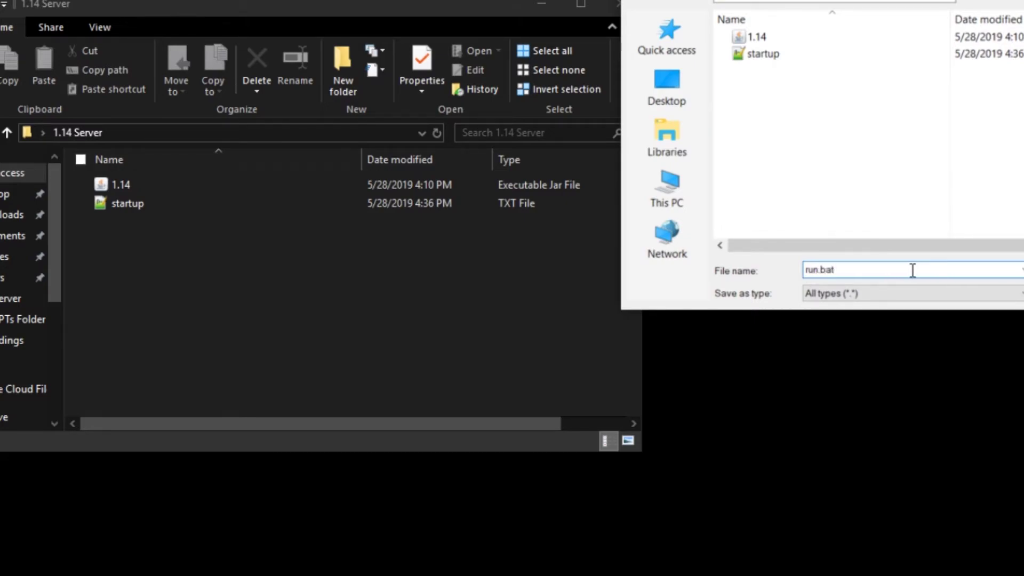
key(Return)
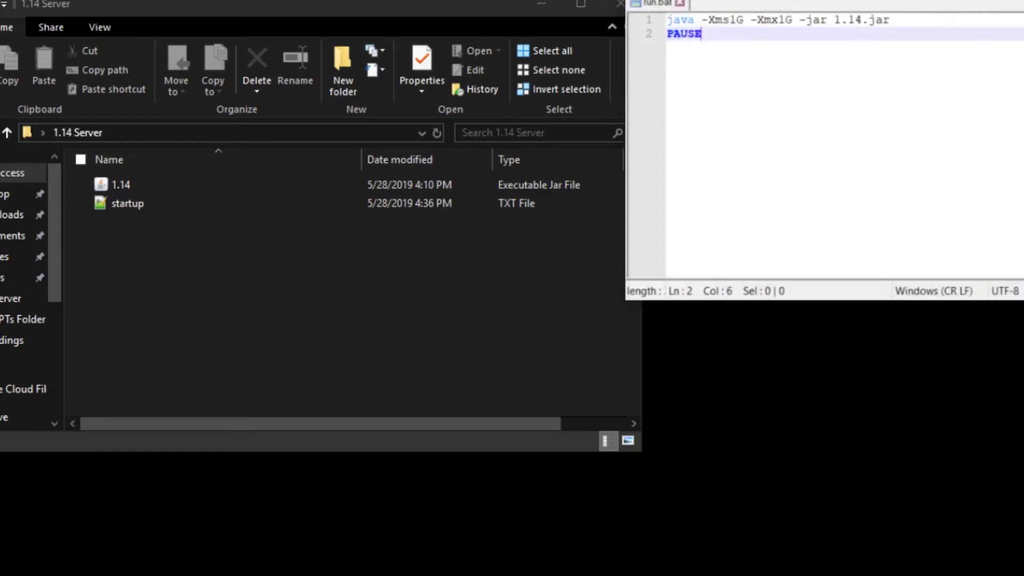
key(alt+F4)
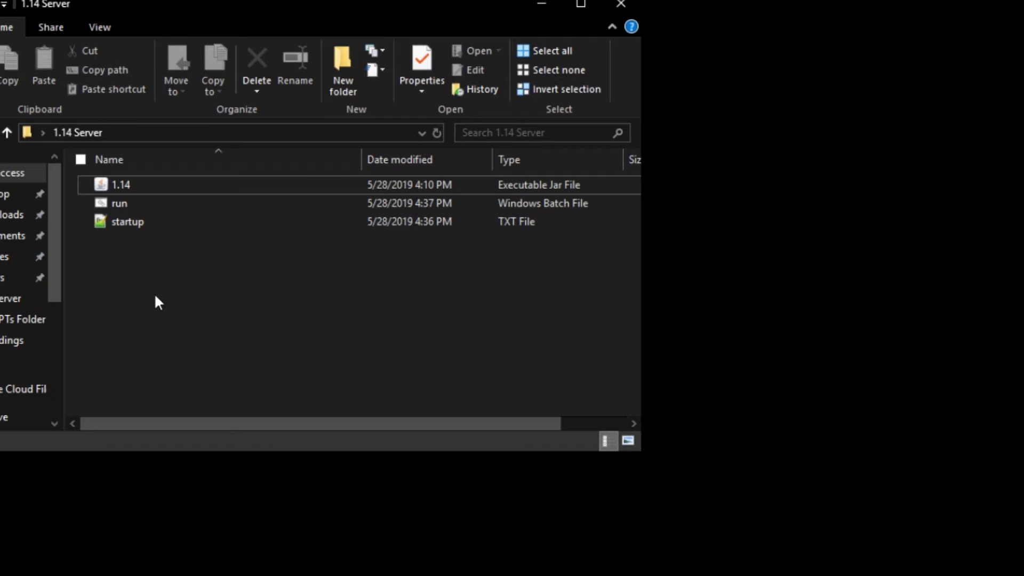
Step: Launch run.bat, let the console stop at the EULA notice, then close it
click(128, 205)
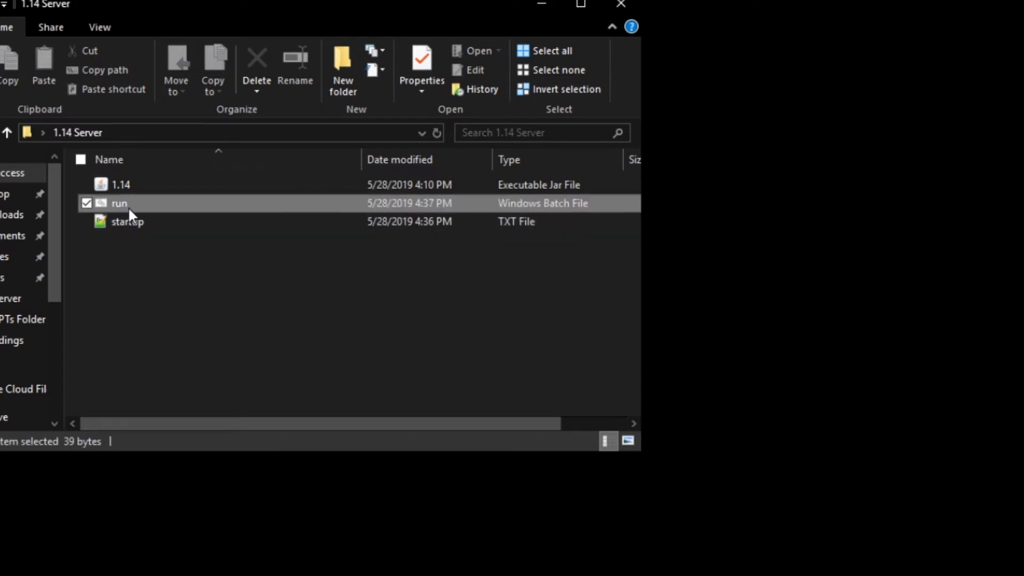
drag(293, 8, 471, 39)
key(Return)
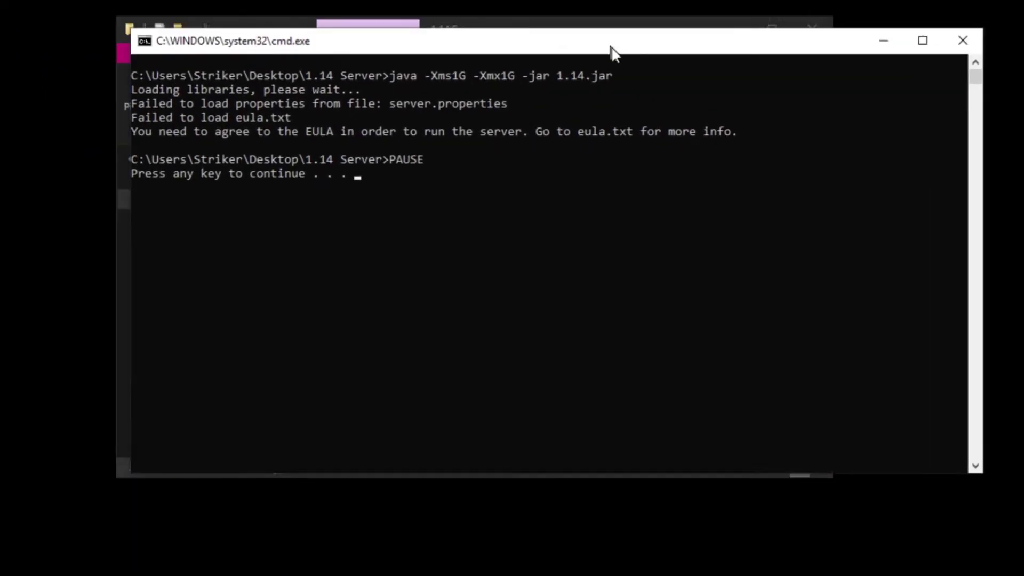
drag(613, 50, 766, 46)
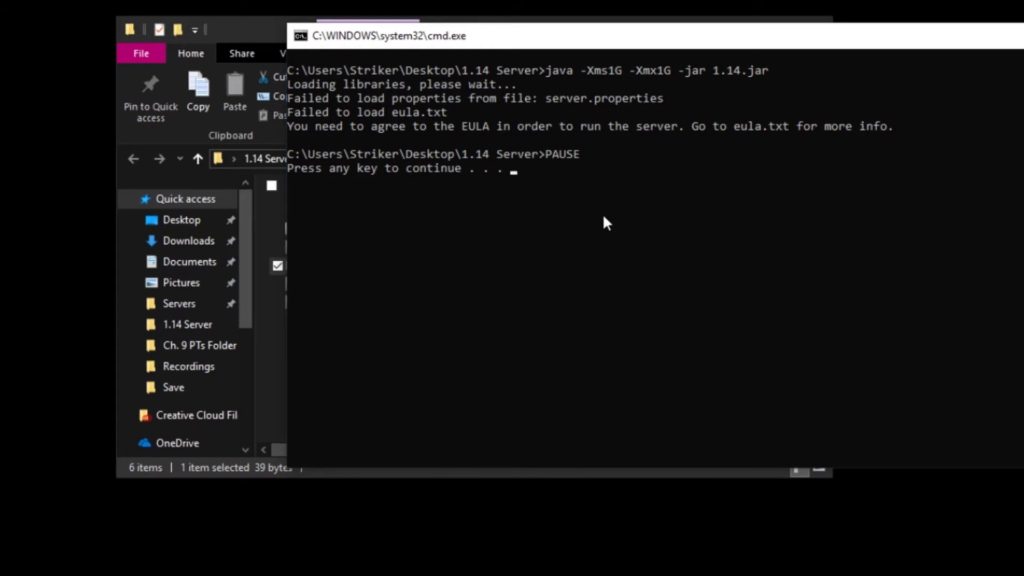
key(Return)
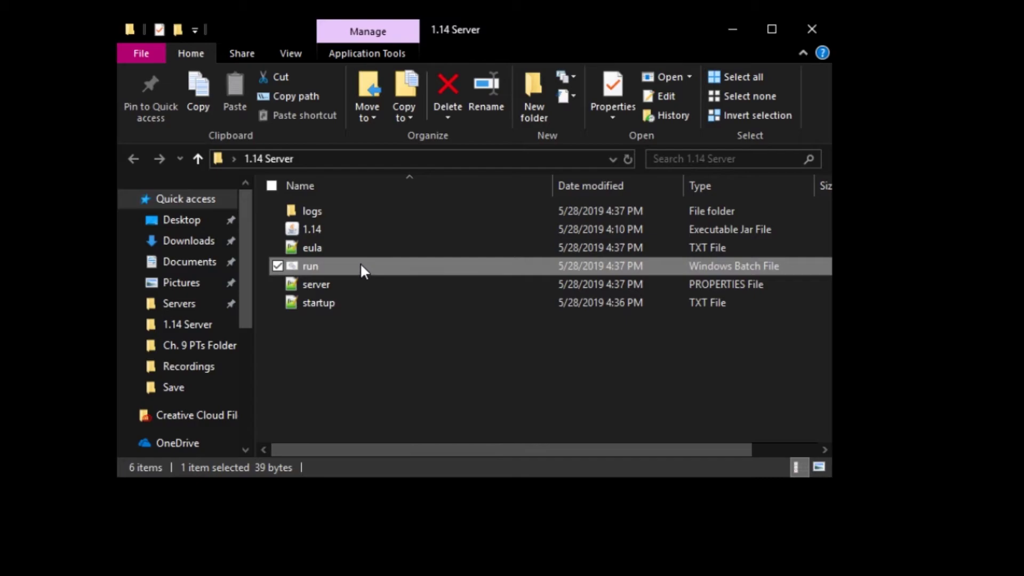
Step: Change eula.txt to eula=true, save it, close Notepad++, and relaunch run.bat
click(359, 248)
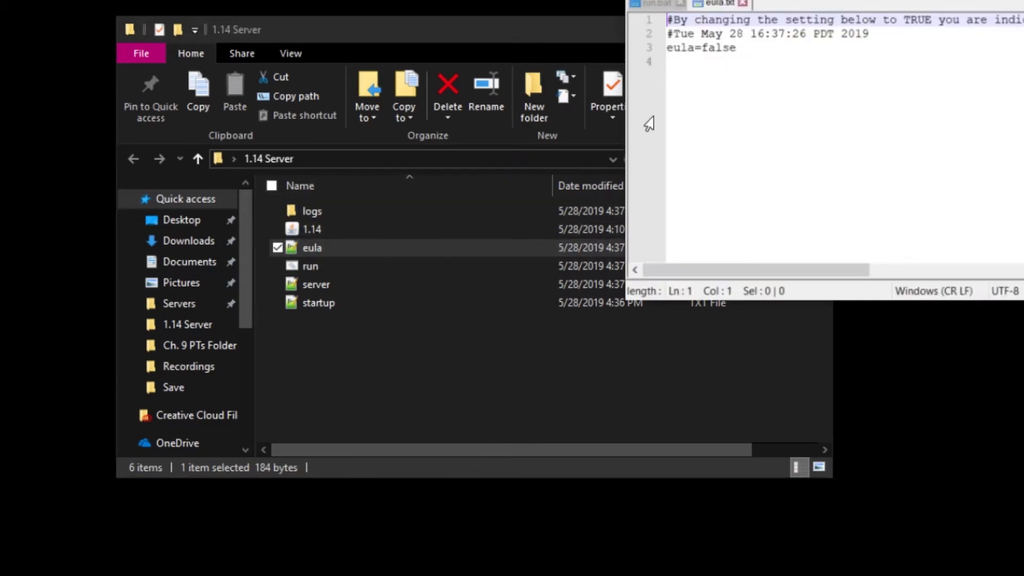
double_click(715, 47)
text(true)
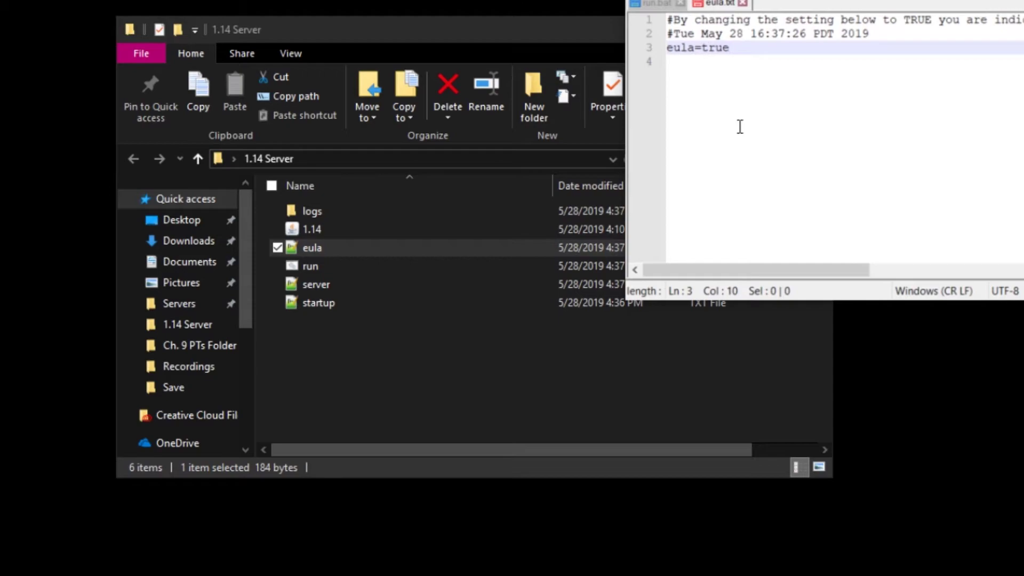
key(ctrl+s)
click(743, 3)
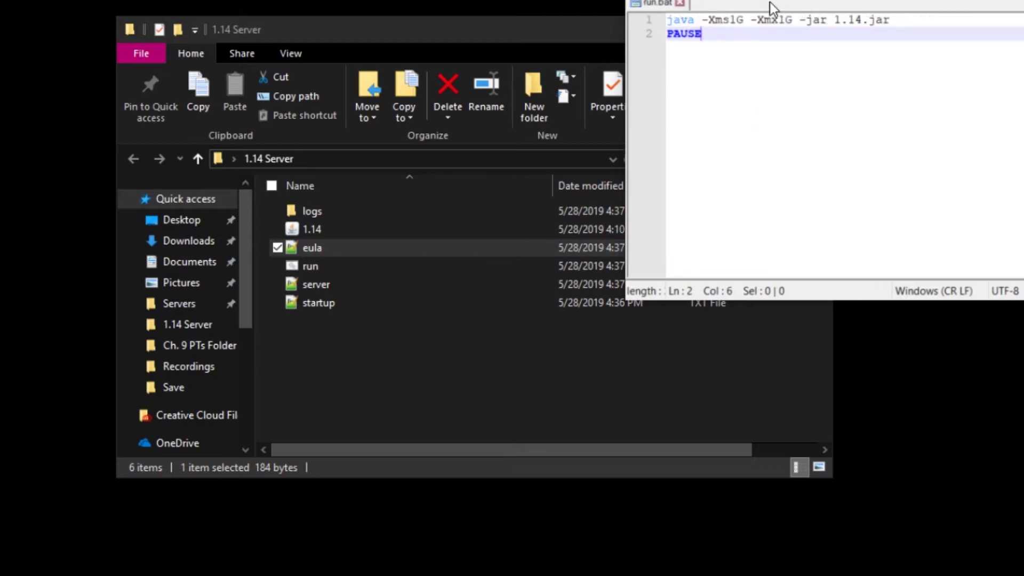
click(772, 7)
double_click(387, 270)
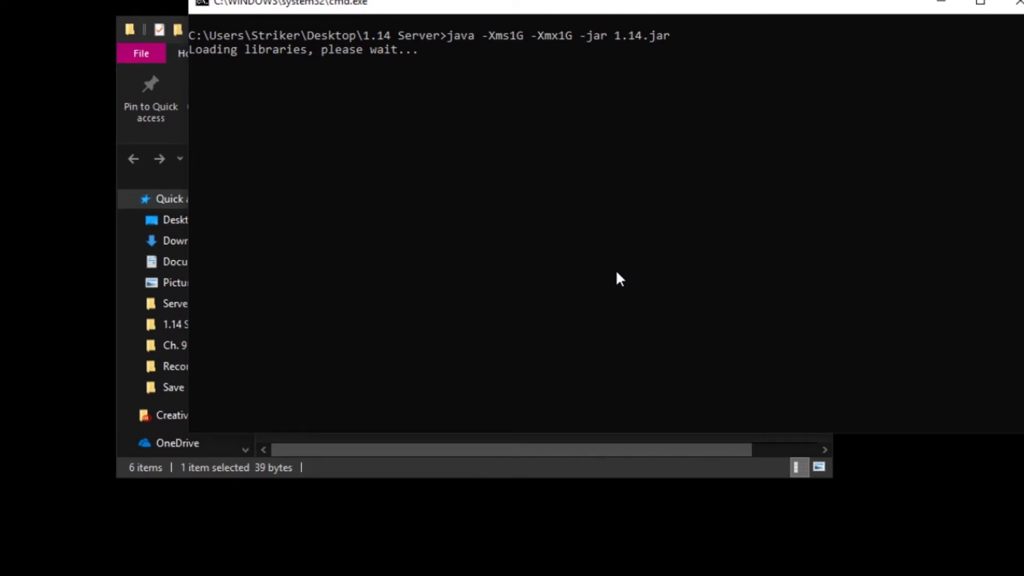
Step: Place the console beside the folder and follow the log until the server reports Done
drag(580, 12, 738, 27)
drag(293, 28, 114, 7)
click(841, 35)
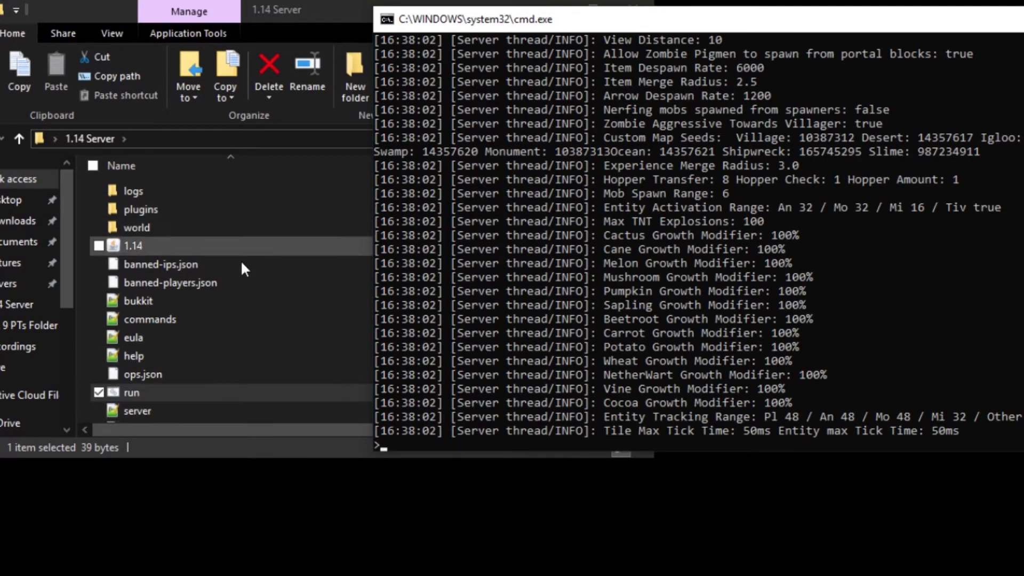
scroll(866, 368, up, 7)
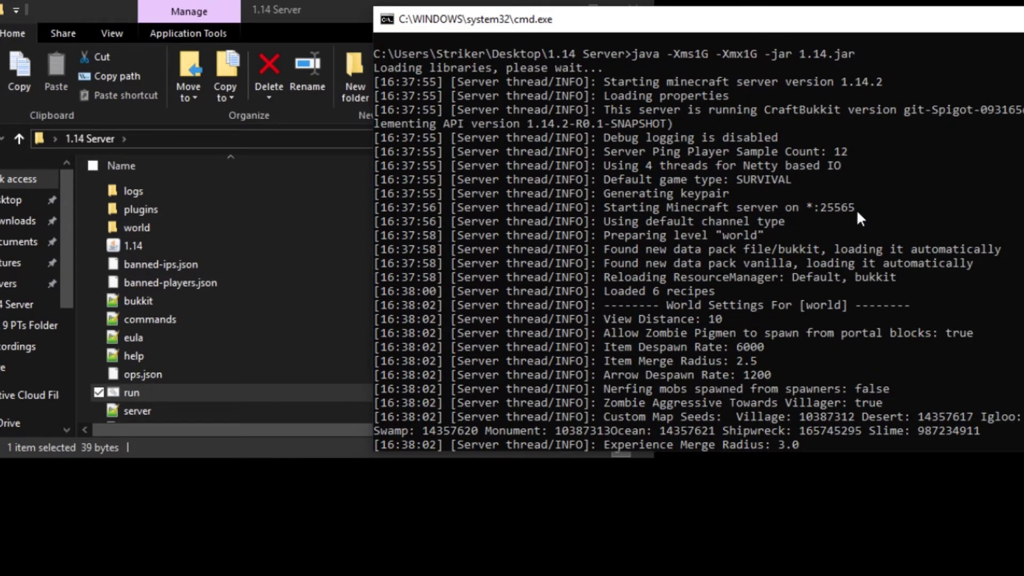
scroll(856, 209, down, 10)
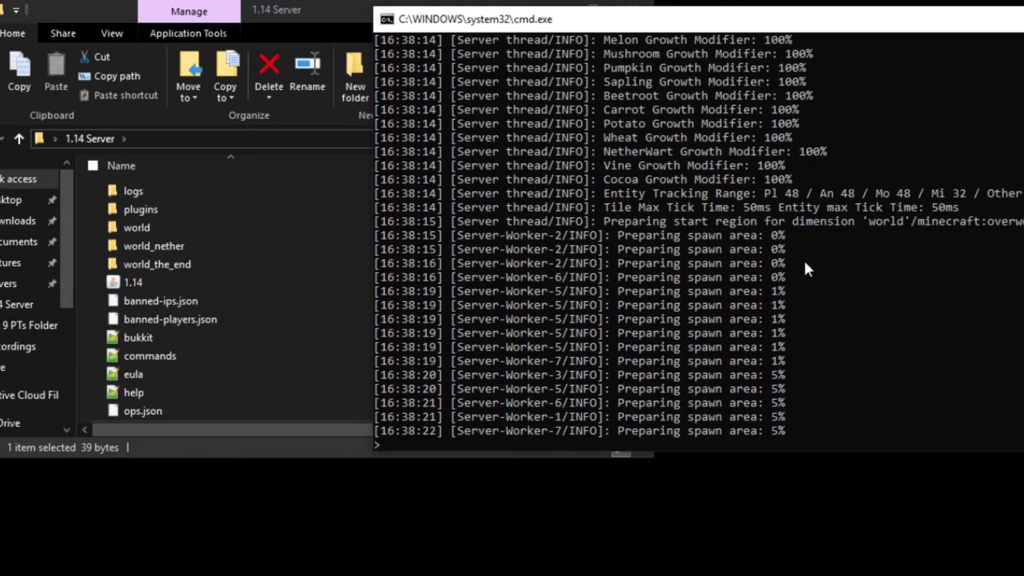
scroll(804, 260, down, 4)
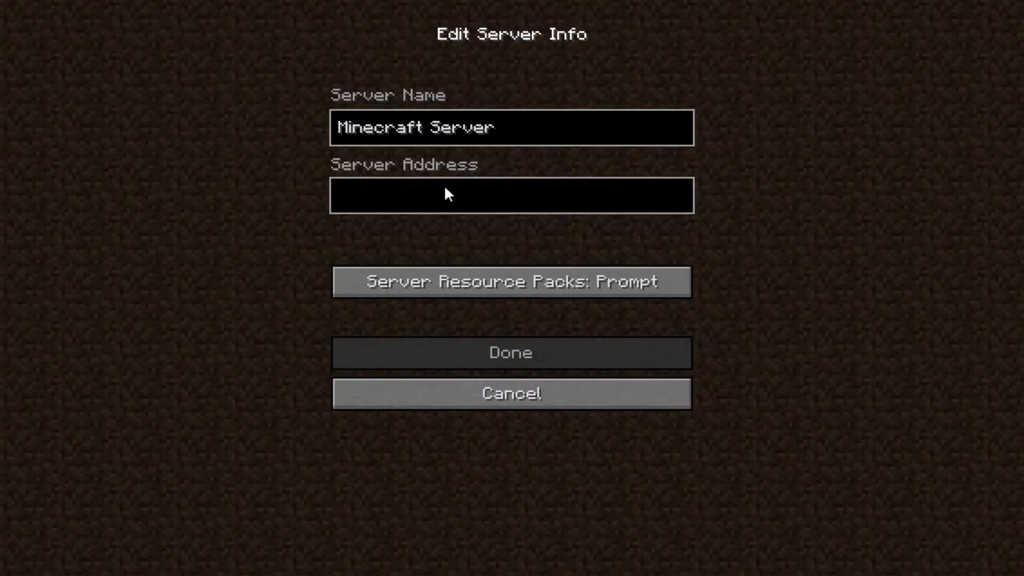
Step: Add a server entry with address localhost and join it
text(loca)
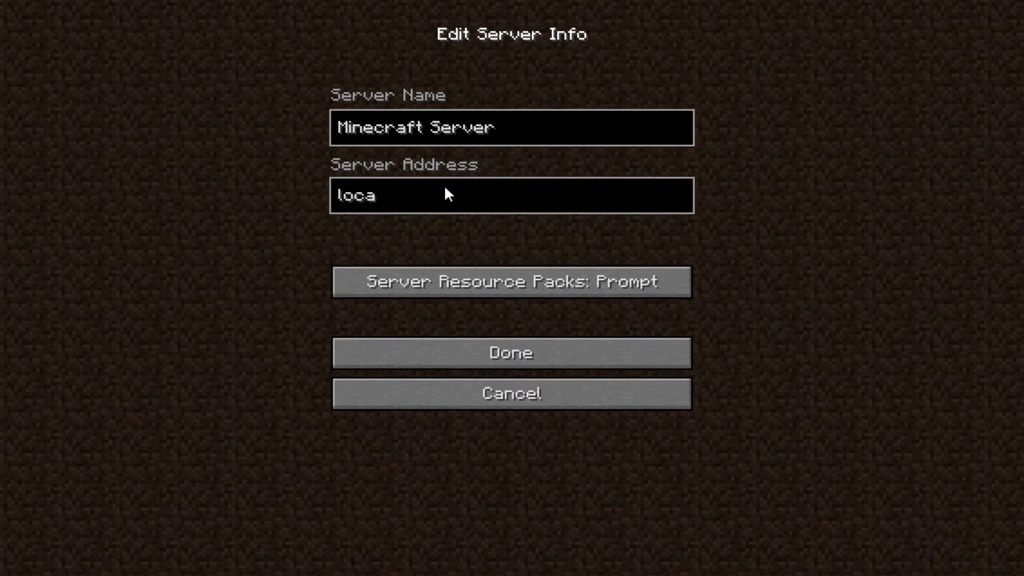
text(lhost)
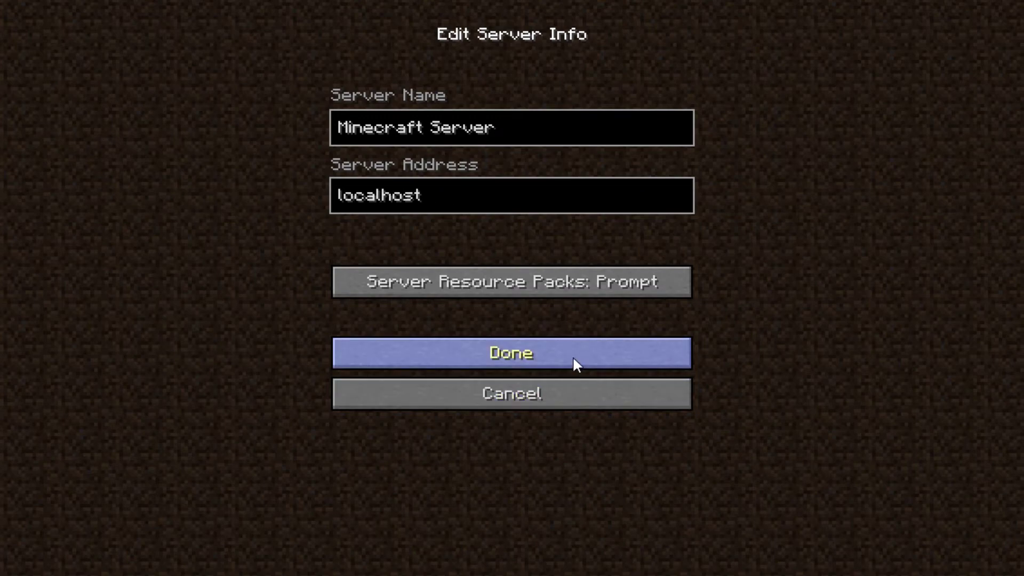
click(572, 356)
scroll(512, 386, down, 3)
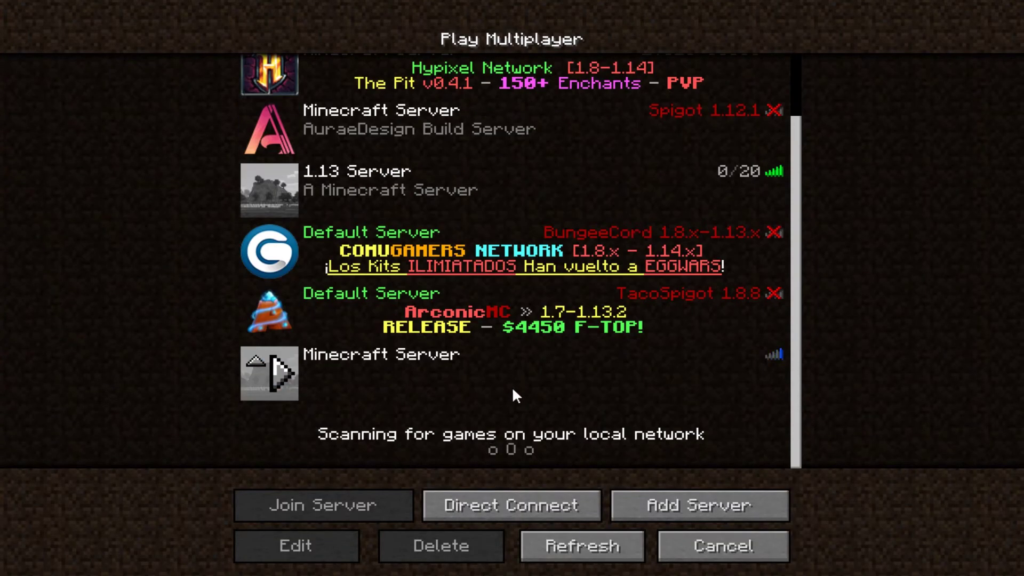
click(289, 370)
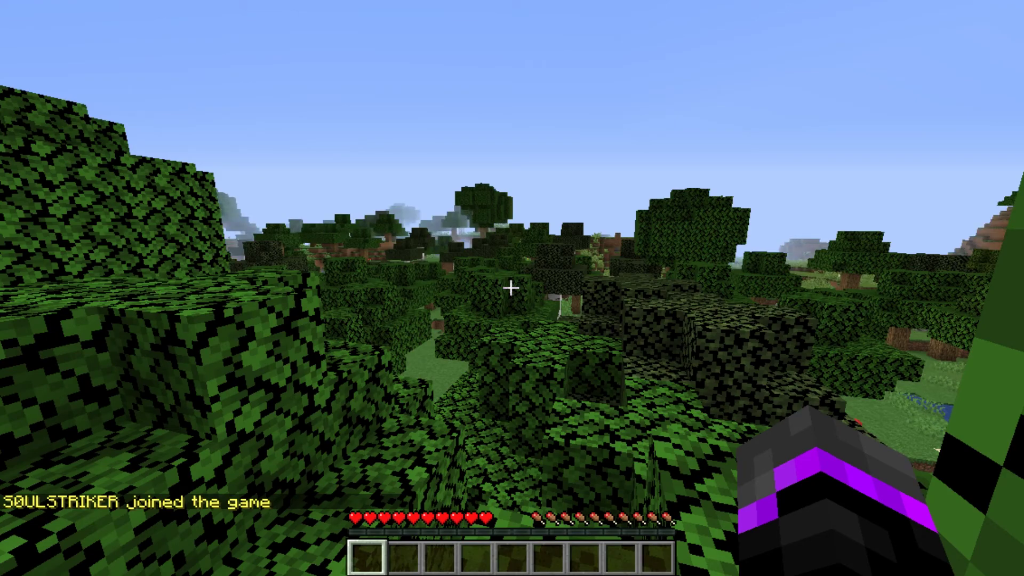
Step: Send /gamemode 1 in chat, which is refused for lacking permission
text(/gamemode )
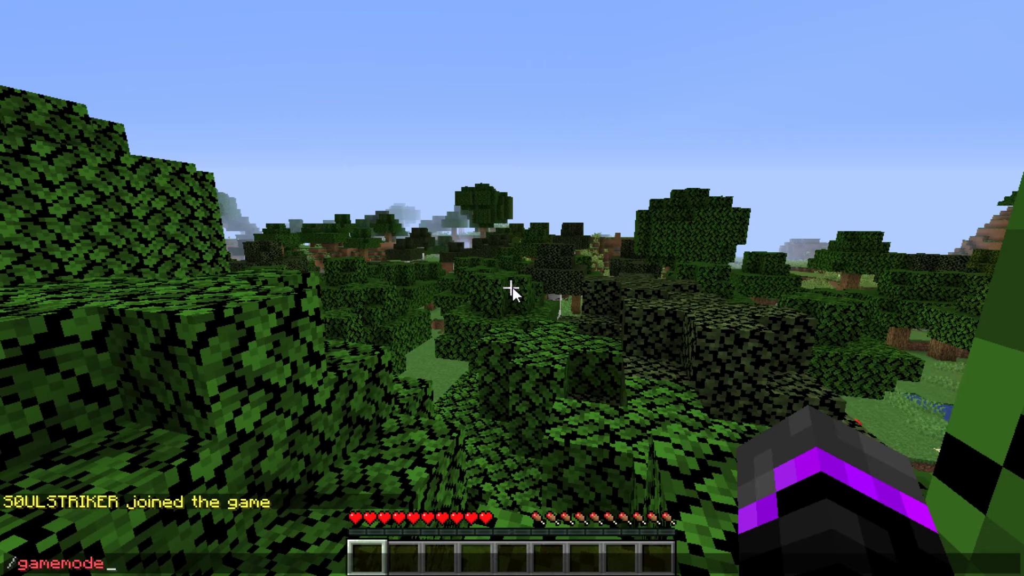
text(1)
key(Return)
key(t)
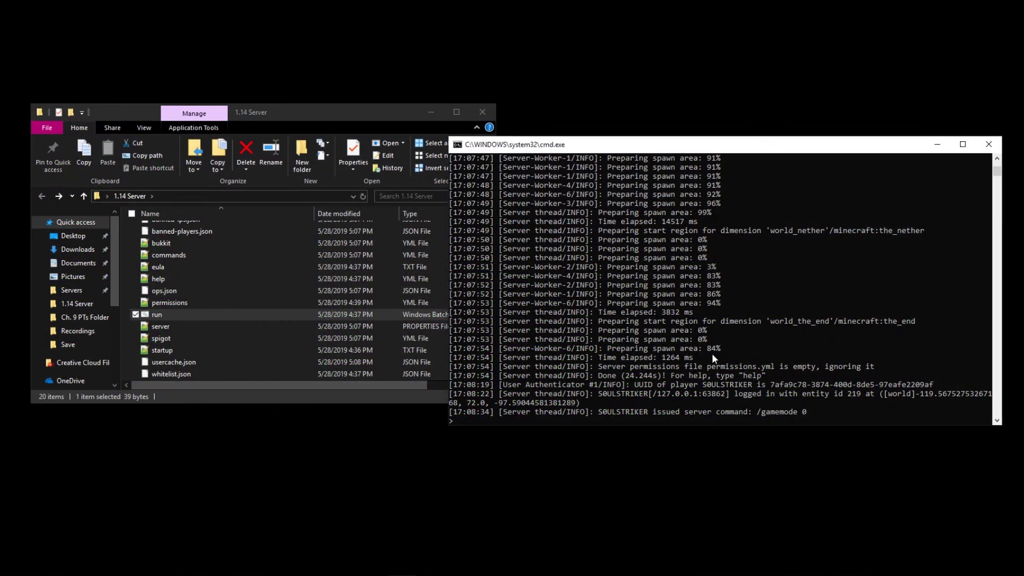
Step: Grant the joined player operator rights with the op command and their player name
text(op s0ulstri)
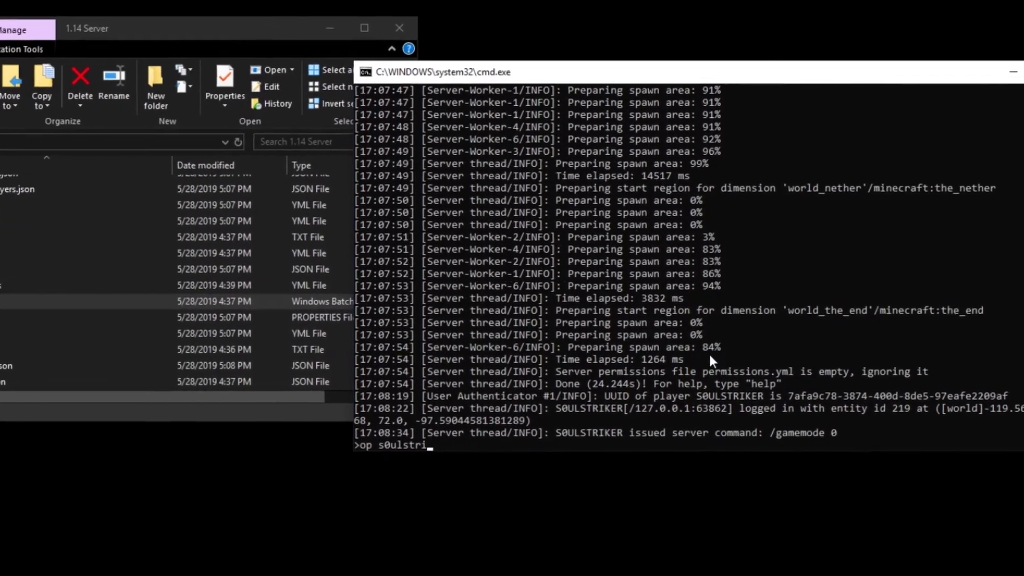
text(ker)
key(Return)
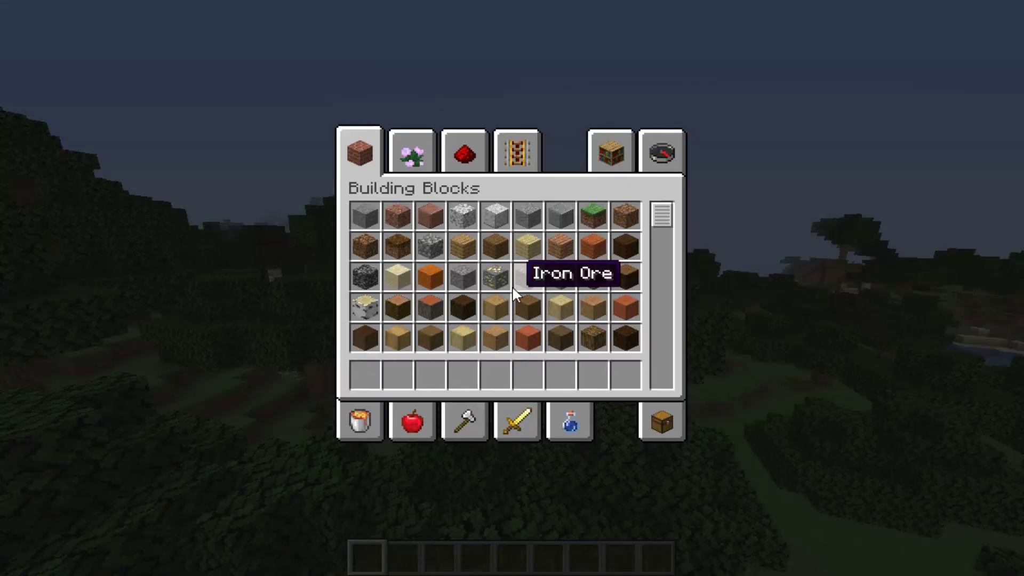
Step: Close the creative inventory and chat, toggle camera views with F5 and F1, then return to the console
key(Escape)
key(t)
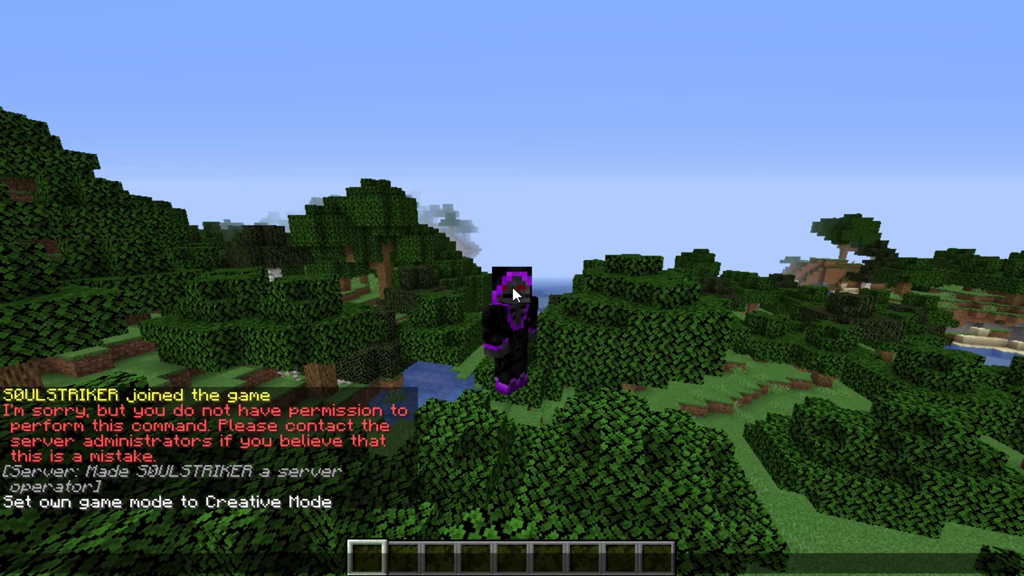
key(Escape)
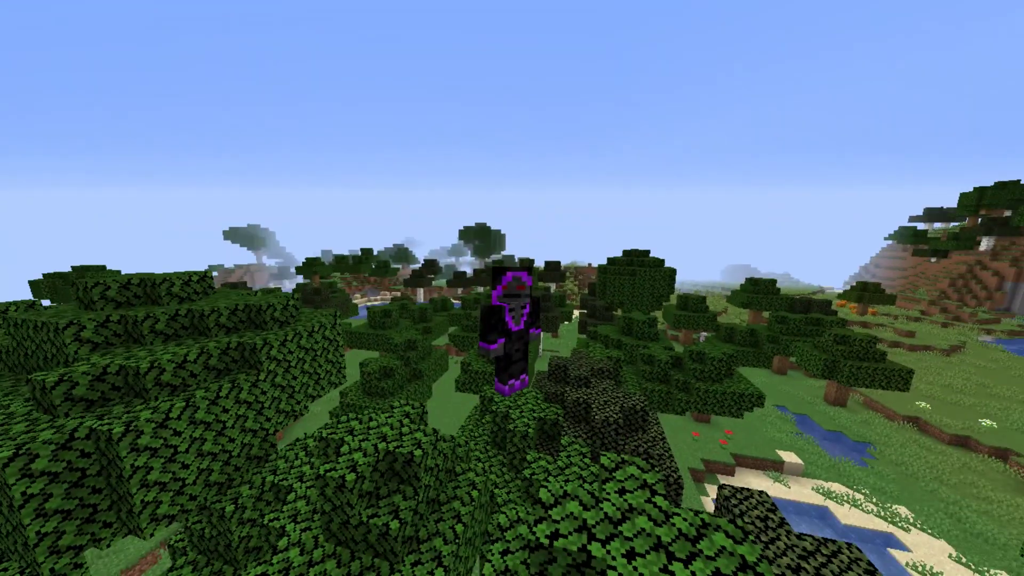
key(F5)
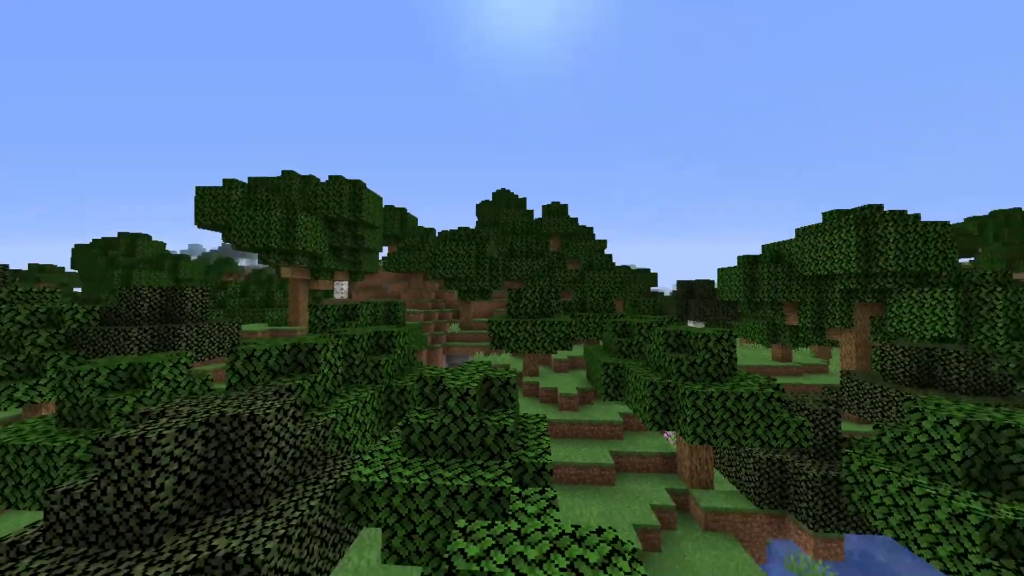
key(F1)
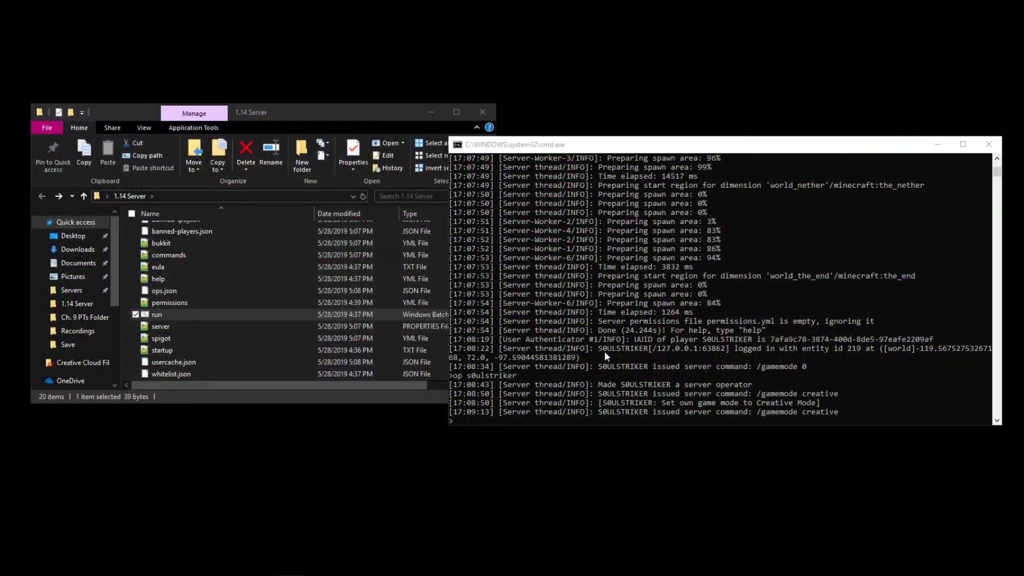
click(748, 365)
scroll(747, 366, down, 4)
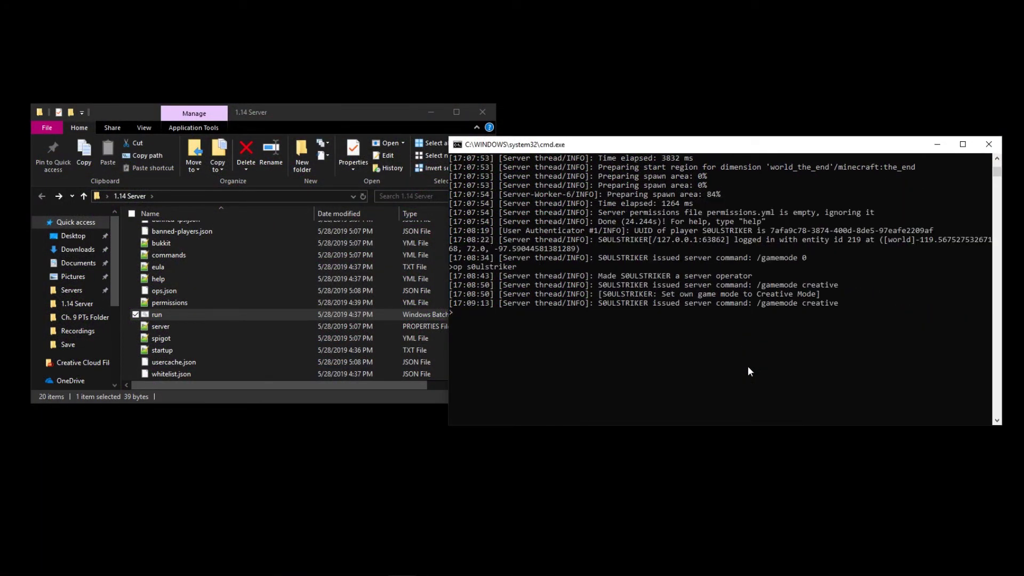
Step: Stop the server with the stop command, close its console, and relaunch run.bat
text(stop)
key(Return)
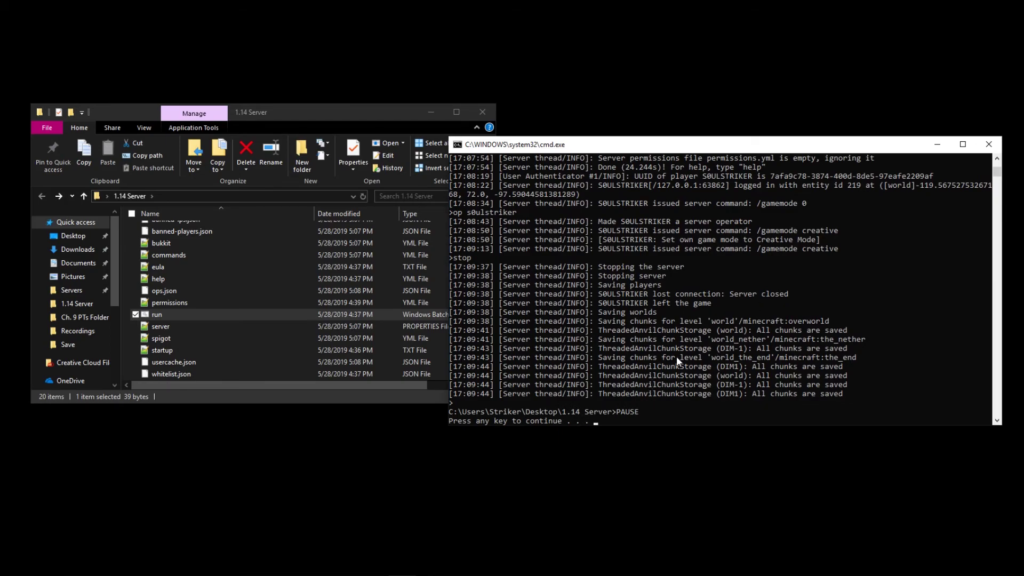
key(Return)
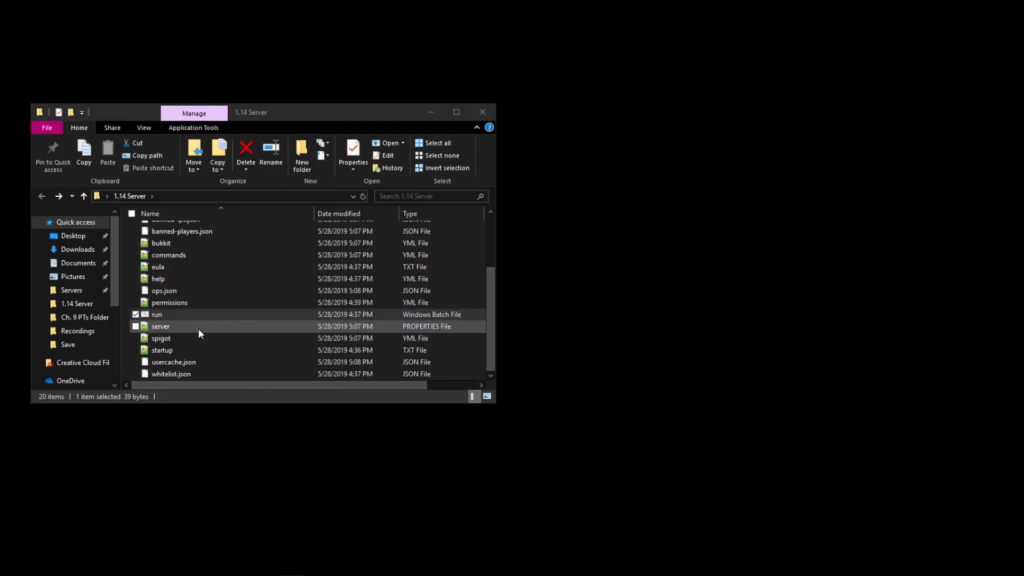
double_click(169, 315)
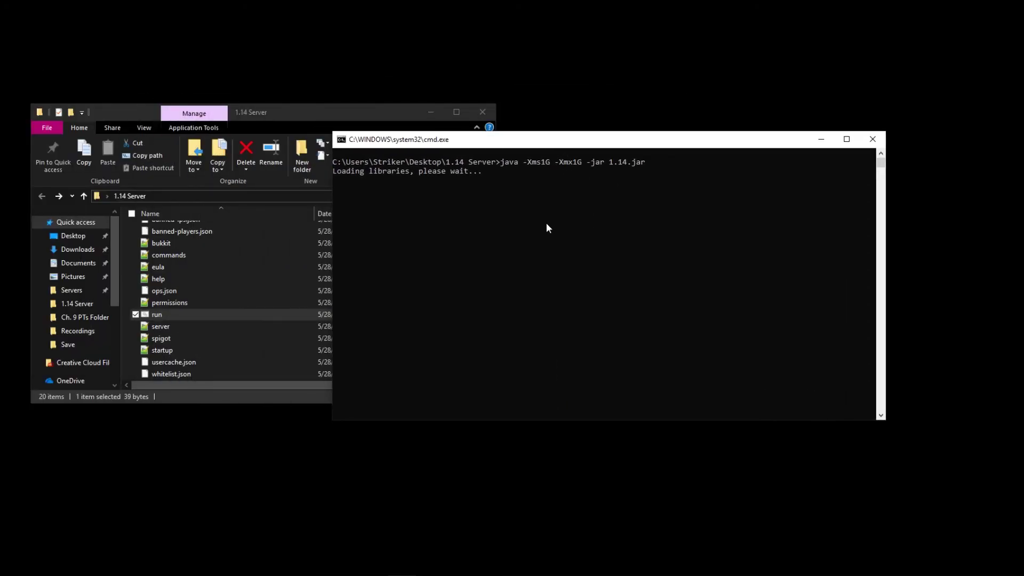
click(547, 226)
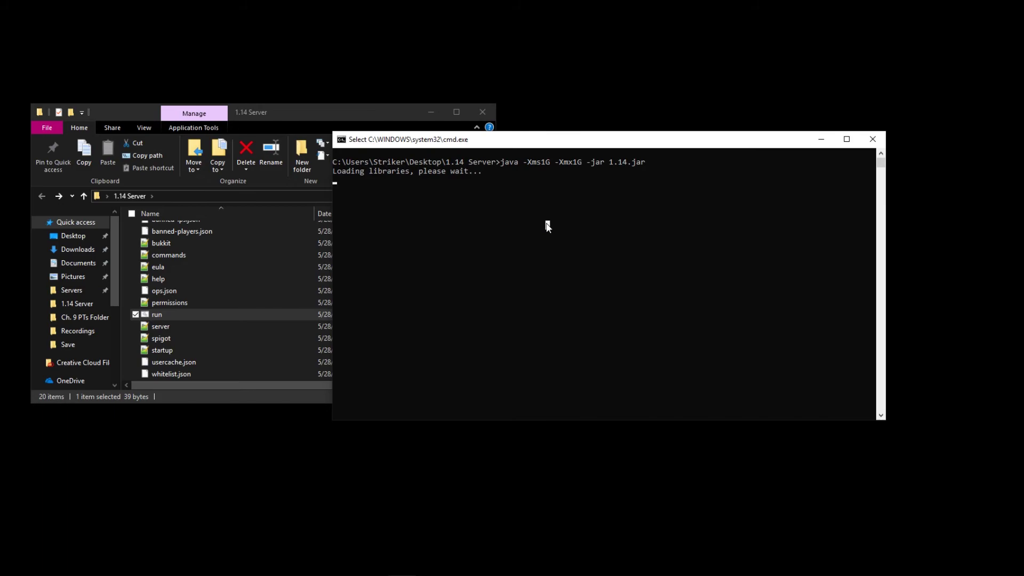
key(Return)
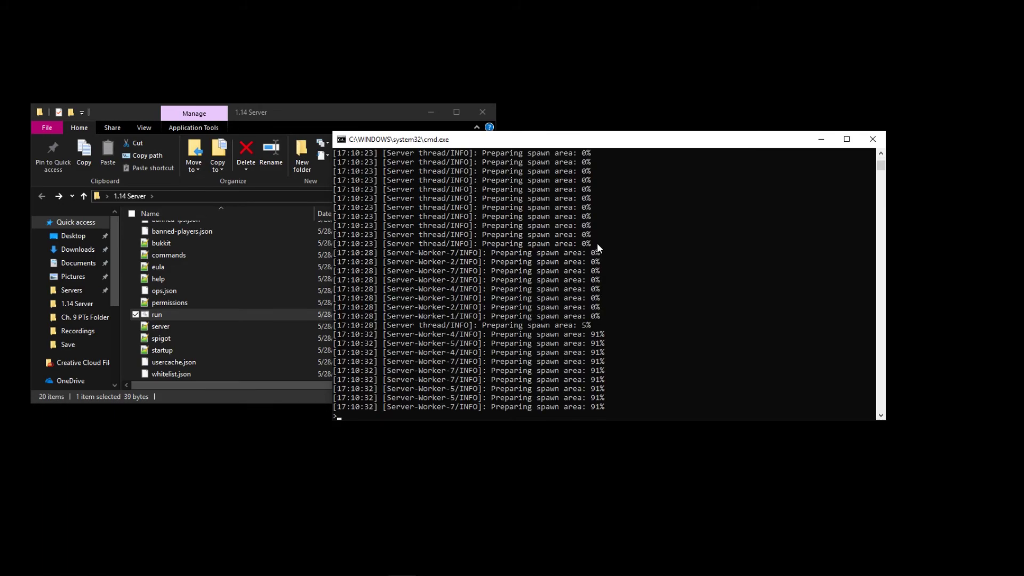